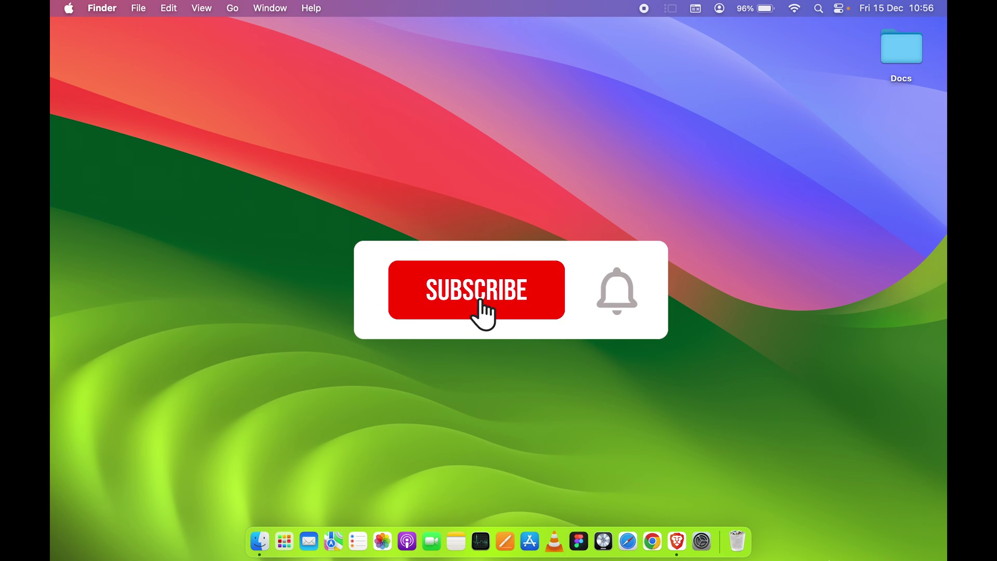
Open Finder from the Dock, close its window, and open a new Finder window on Downloads
left_click(260, 542)
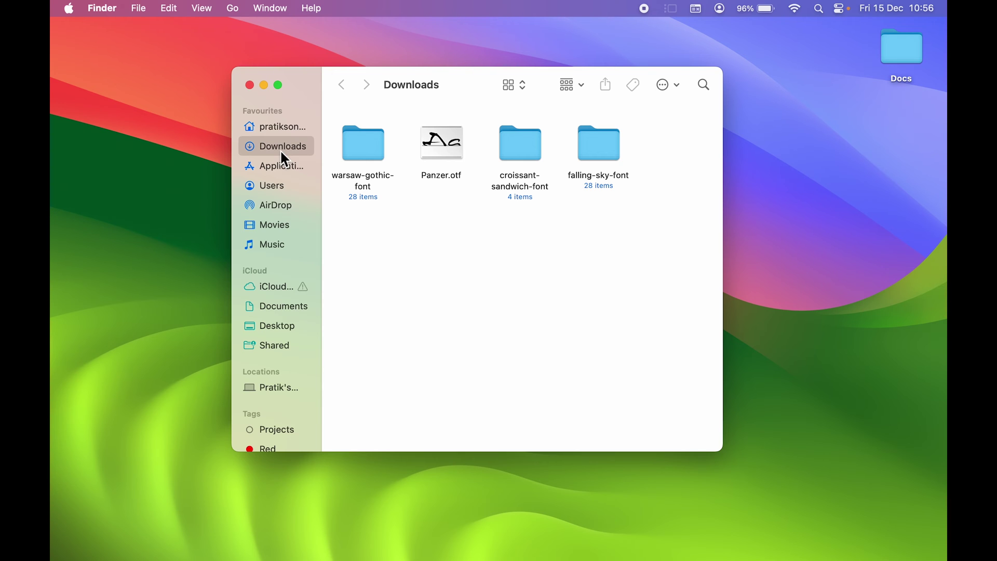
left_click(249, 85)
left_click(139, 8)
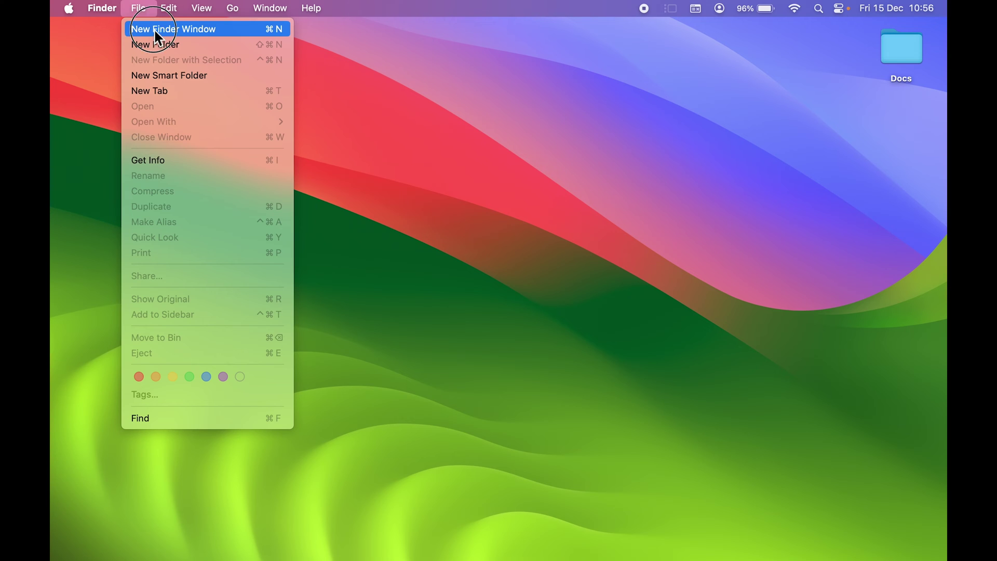
left_click(155, 30)
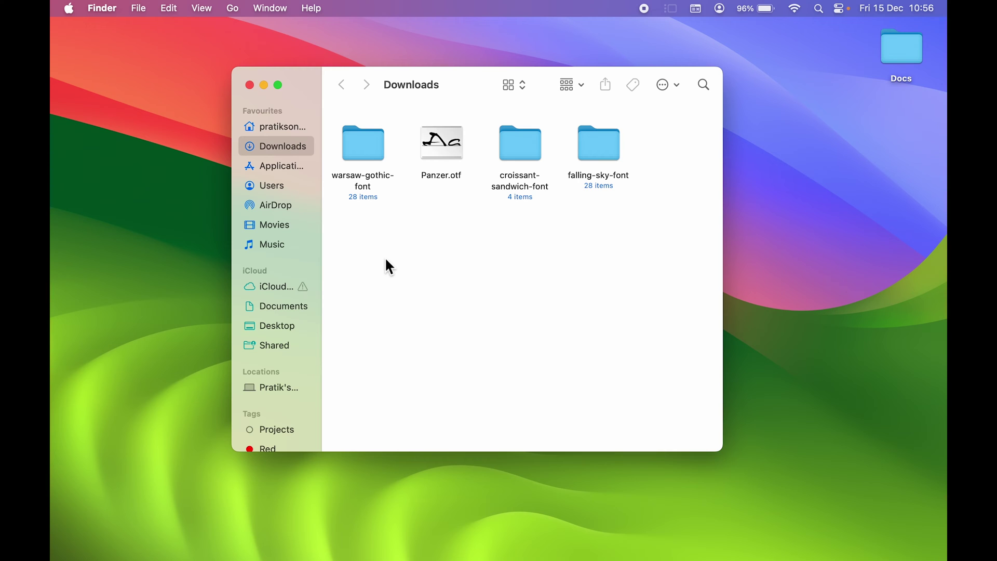
left_click(103, 7)
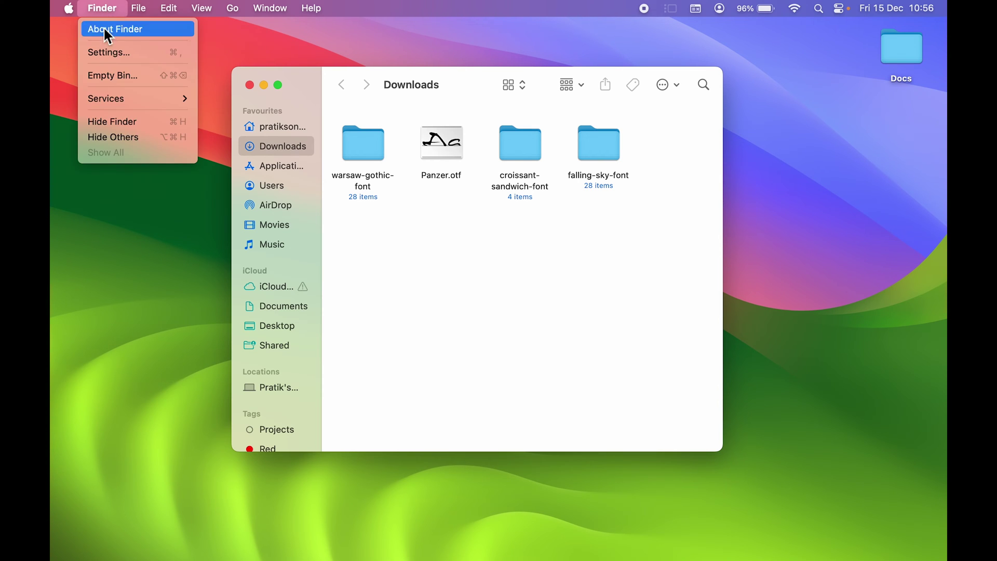
In Finder Settings > General, set new windows to show Macintosh HD, then close Downloads
left_click(108, 54)
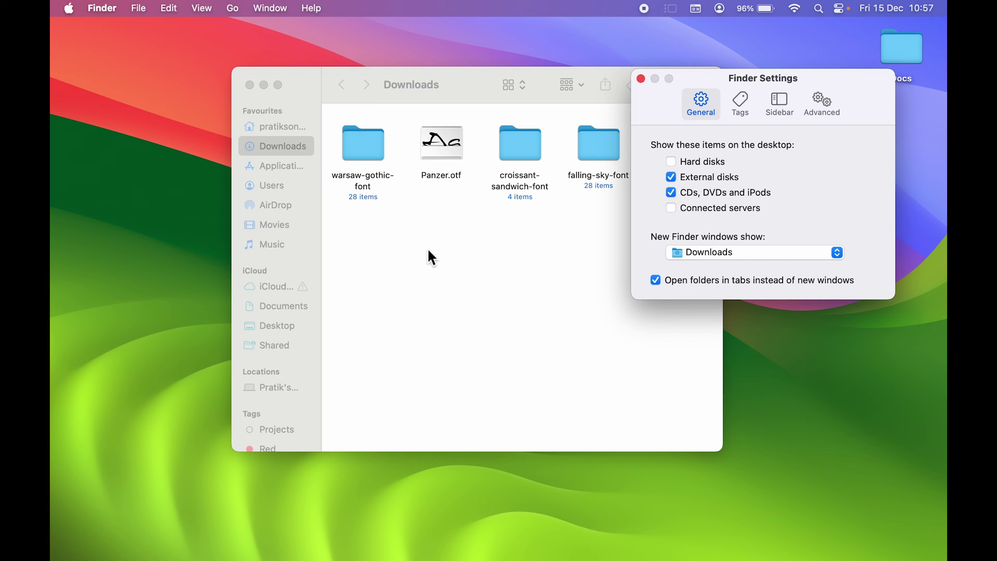
left_click(836, 252)
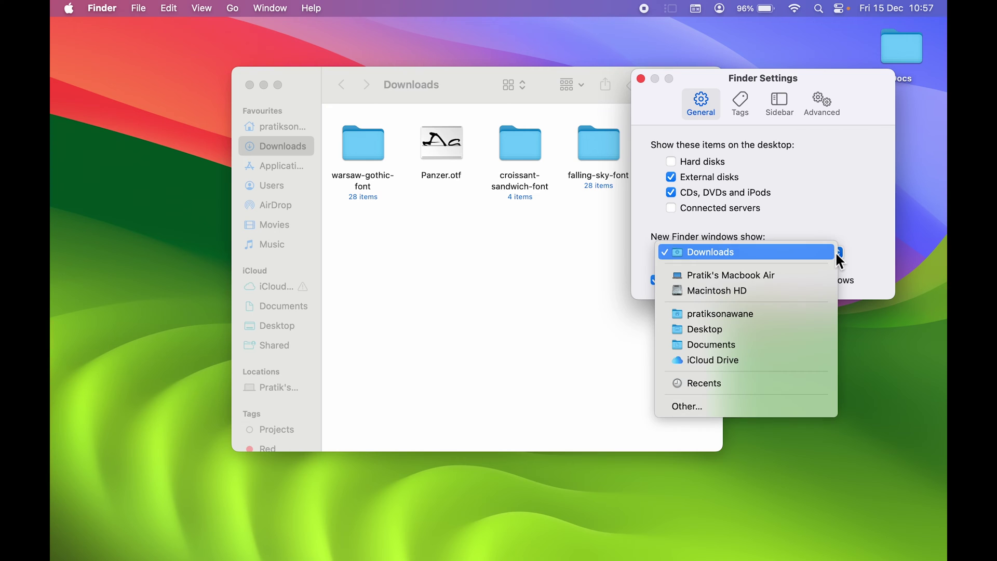
left_click(742, 298)
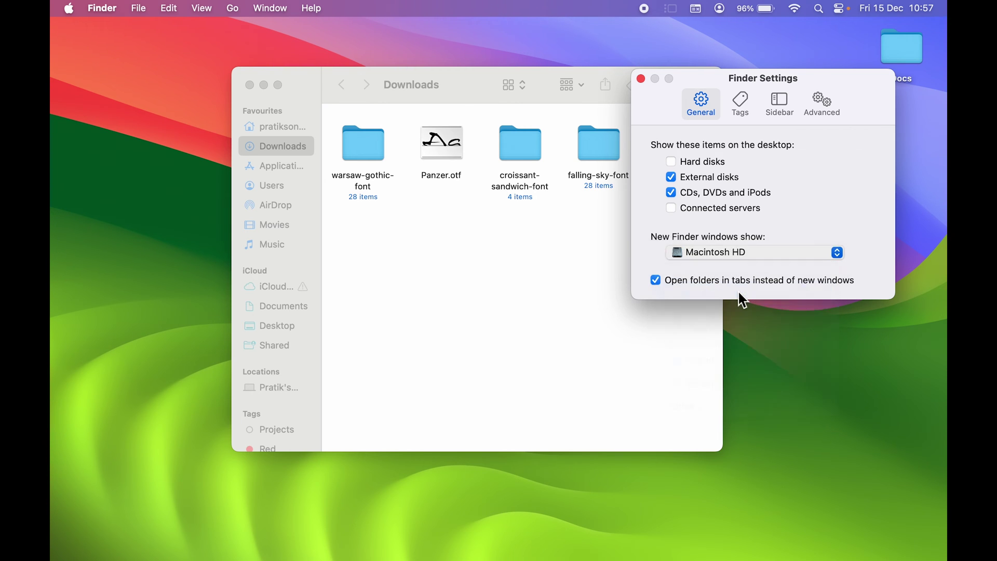
left_click(533, 279)
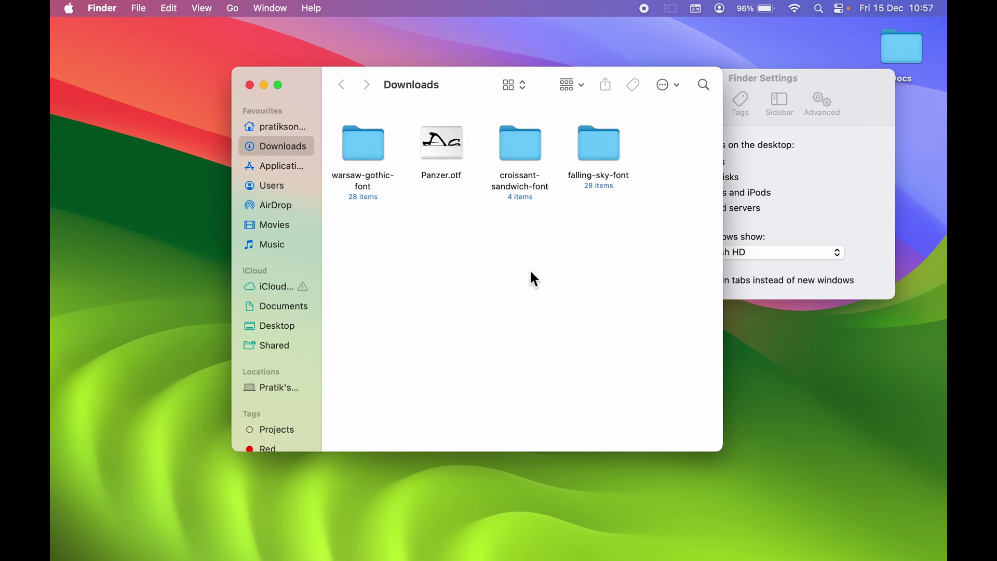
left_click(250, 85)
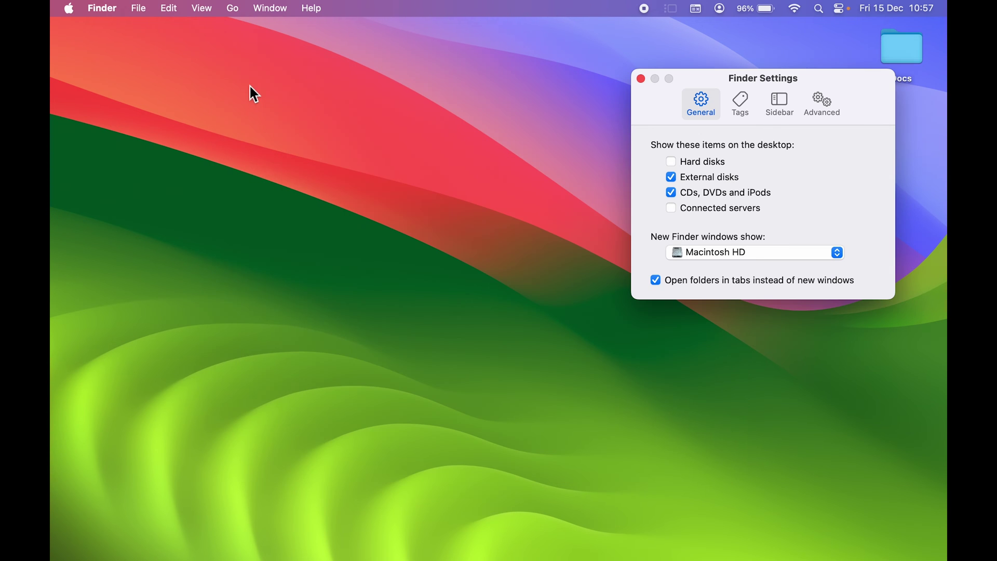
Open a new Macintosh HD window, then set new windows to the Applications folder via Other…
left_click(138, 9)
left_click(147, 26)
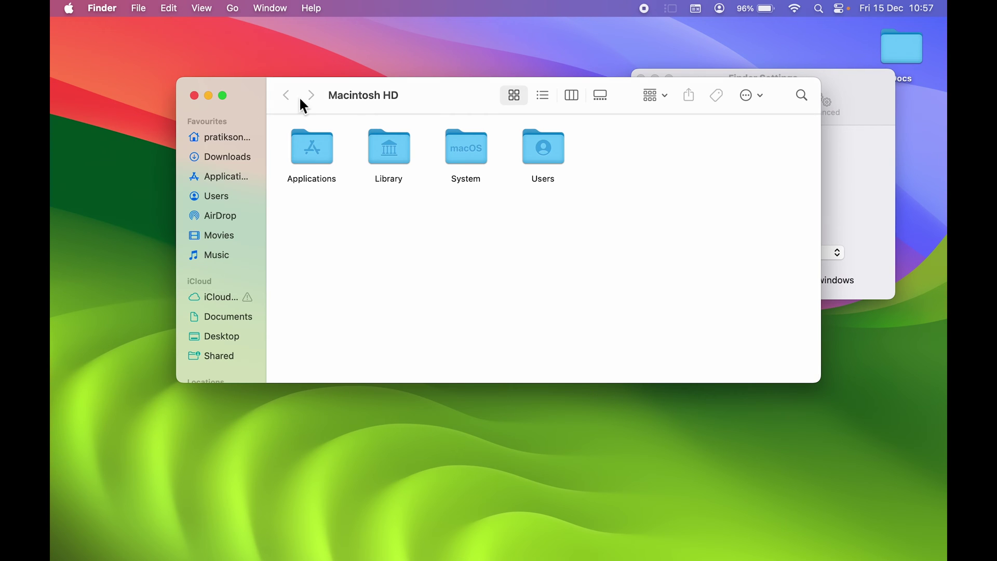
left_click(881, 80)
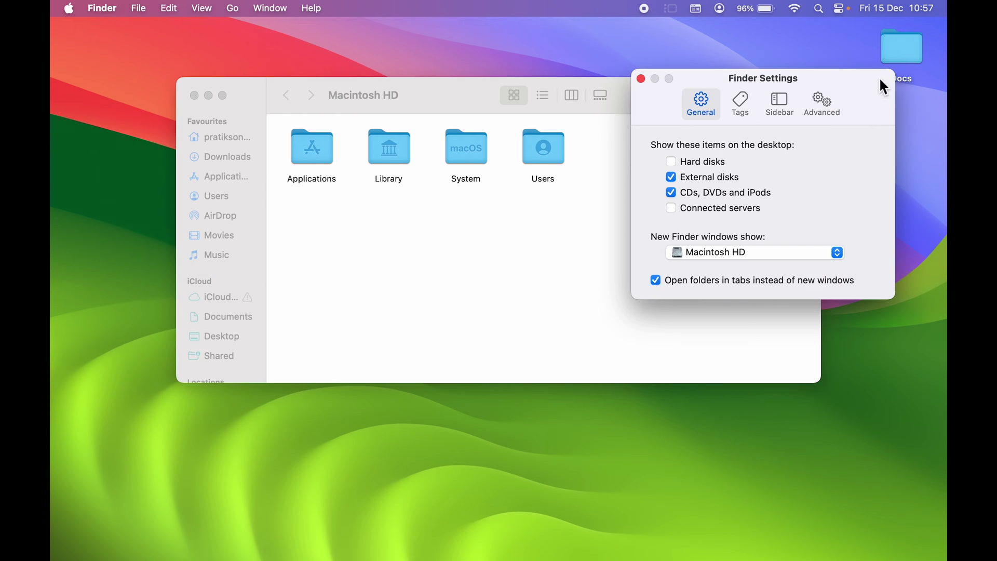
left_click(838, 253)
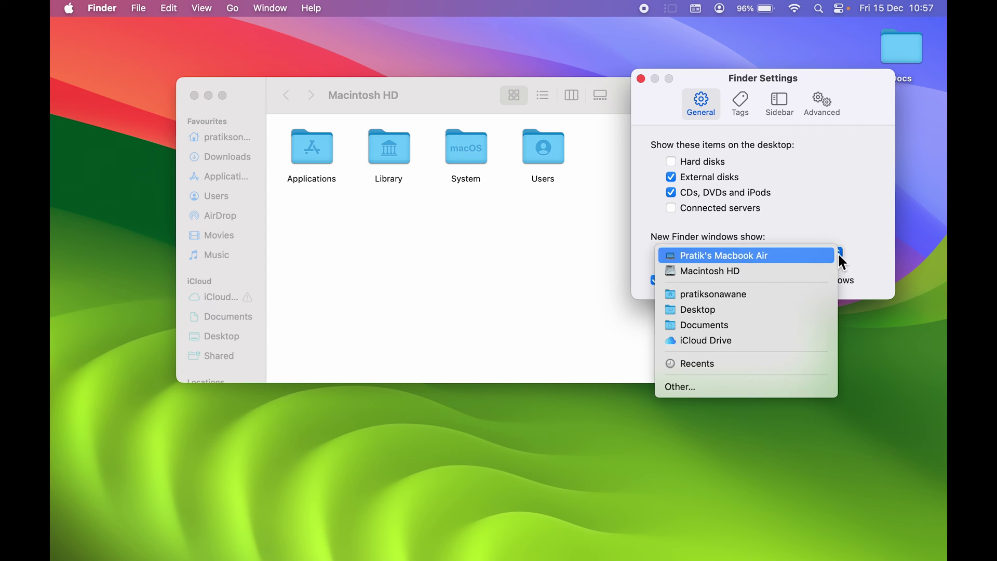
left_click(684, 393)
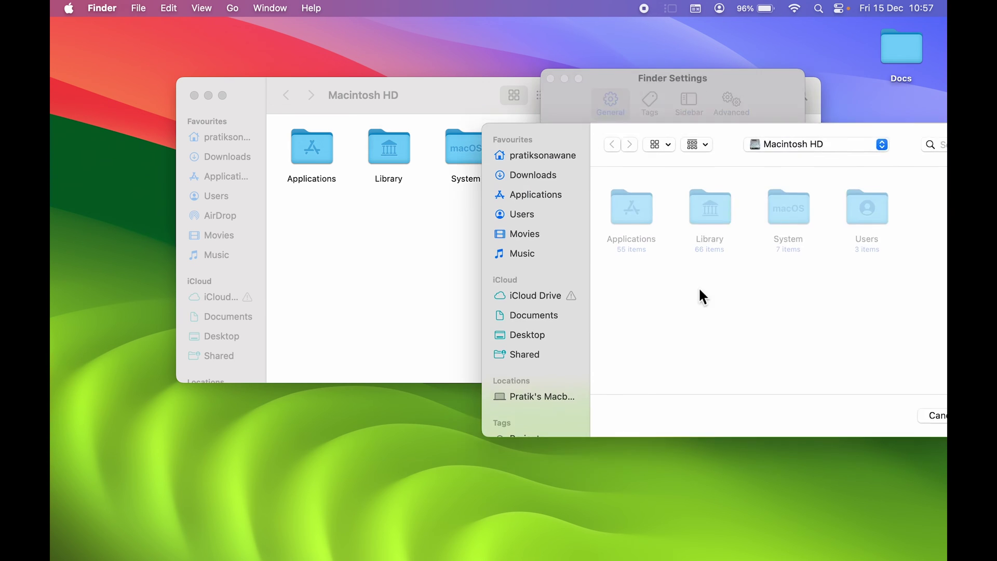
left_click(438, 202)
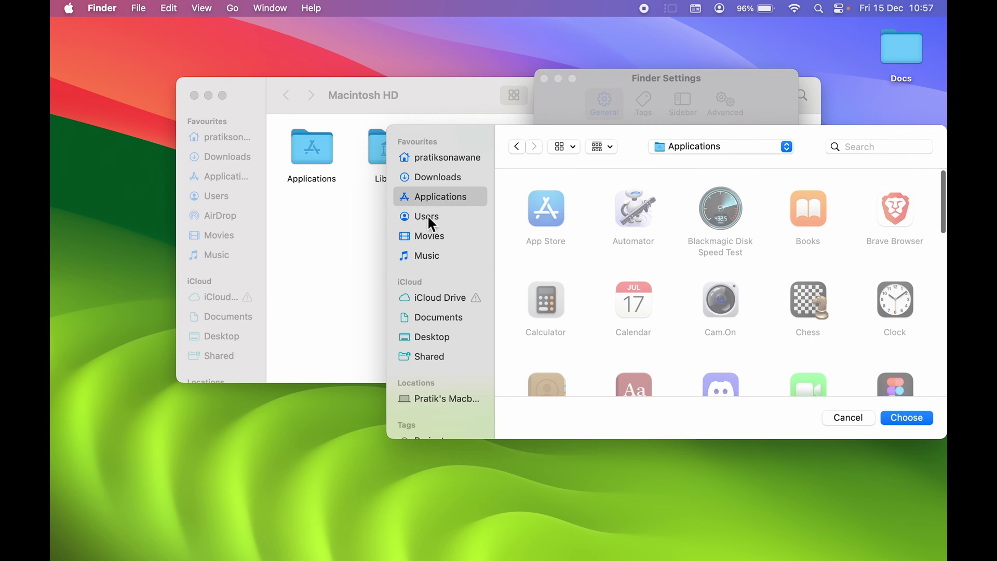
left_click(905, 419)
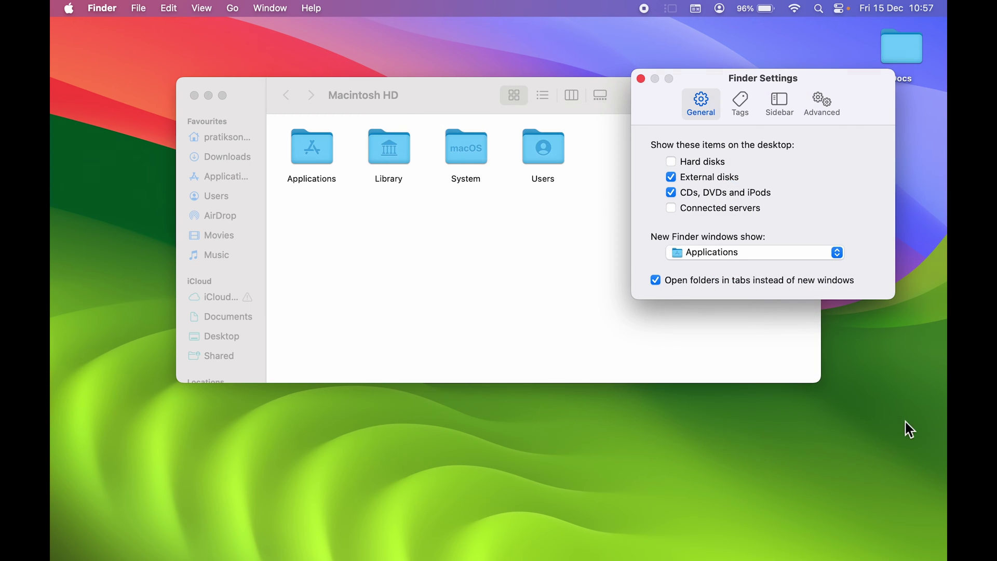
Close the Macintosh HD window and open a new Finder window, which shows Applications
left_click(195, 96)
left_click(137, 9)
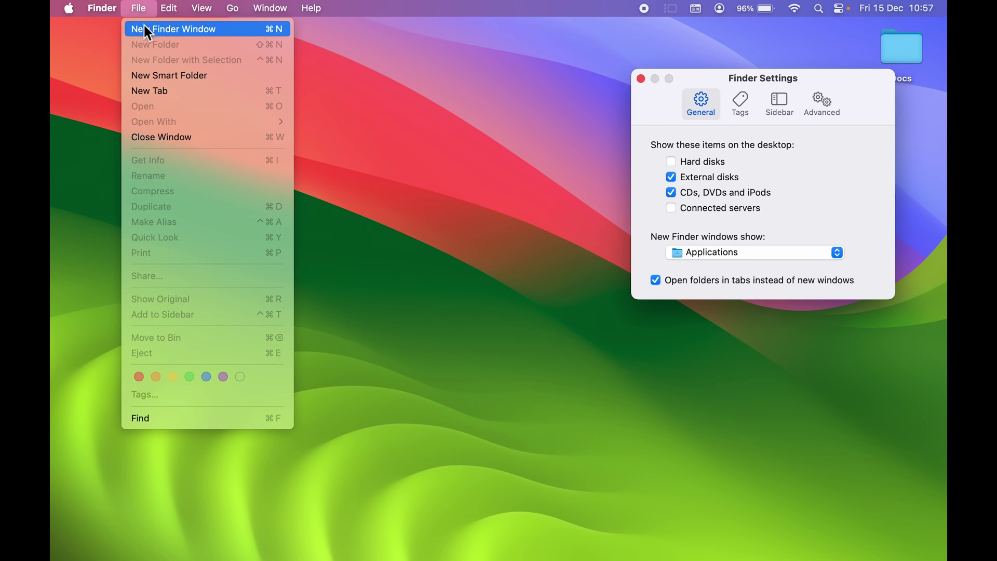
left_click(145, 31)
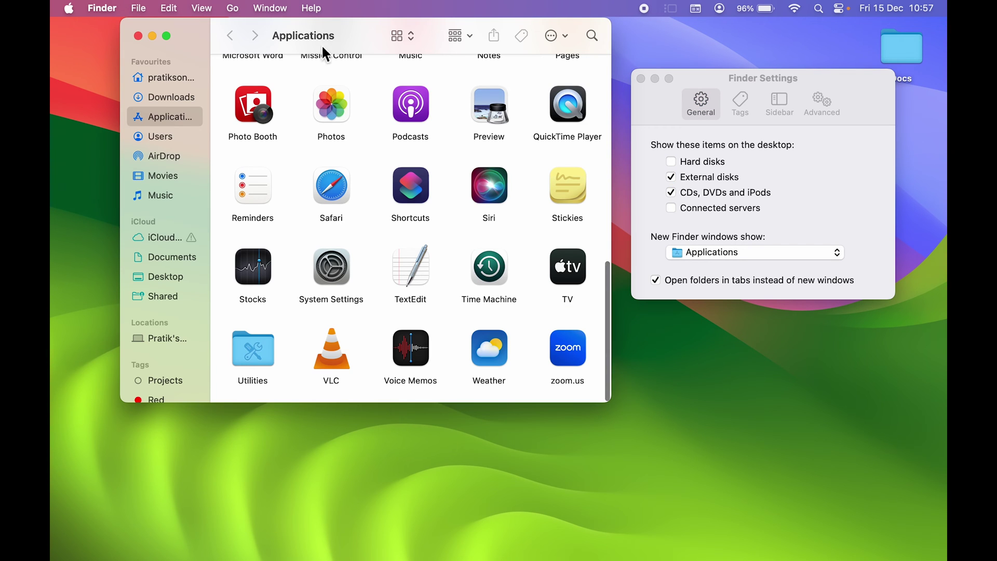
scroll(327, 248, "up", 10)
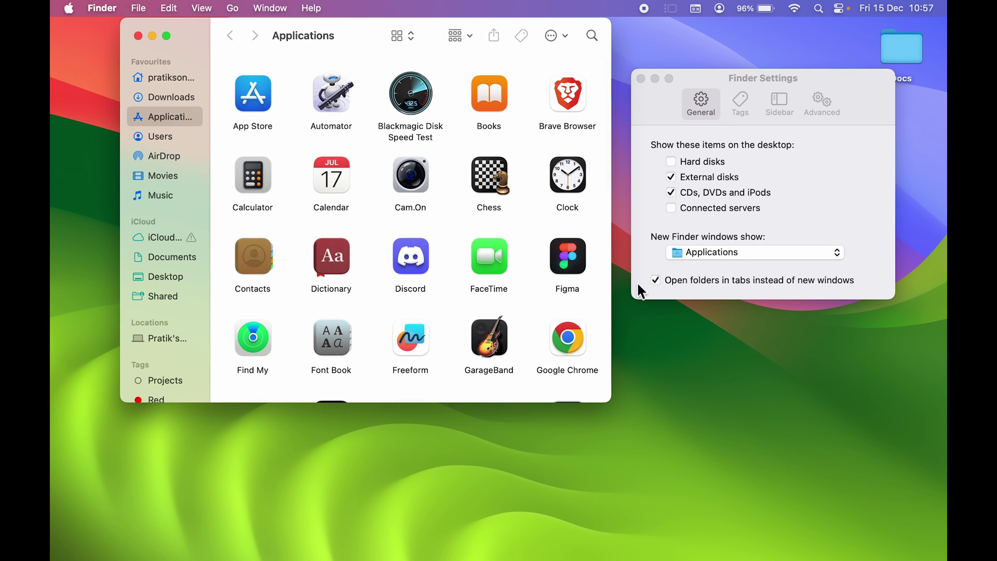
Confirm Applications is kept, close the Applications window, and move Finder Settings to the left-centre
left_click(833, 208)
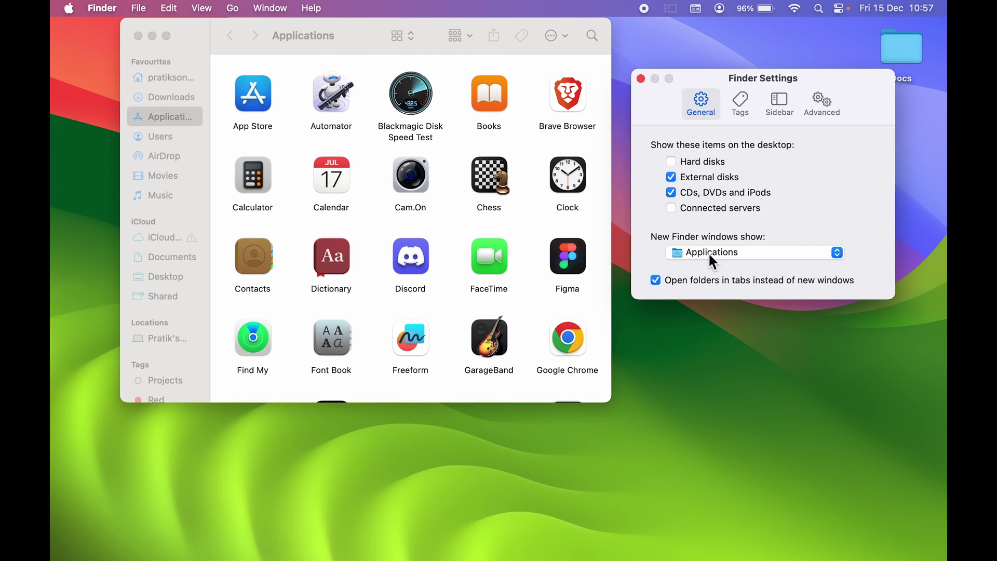
left_click(837, 253)
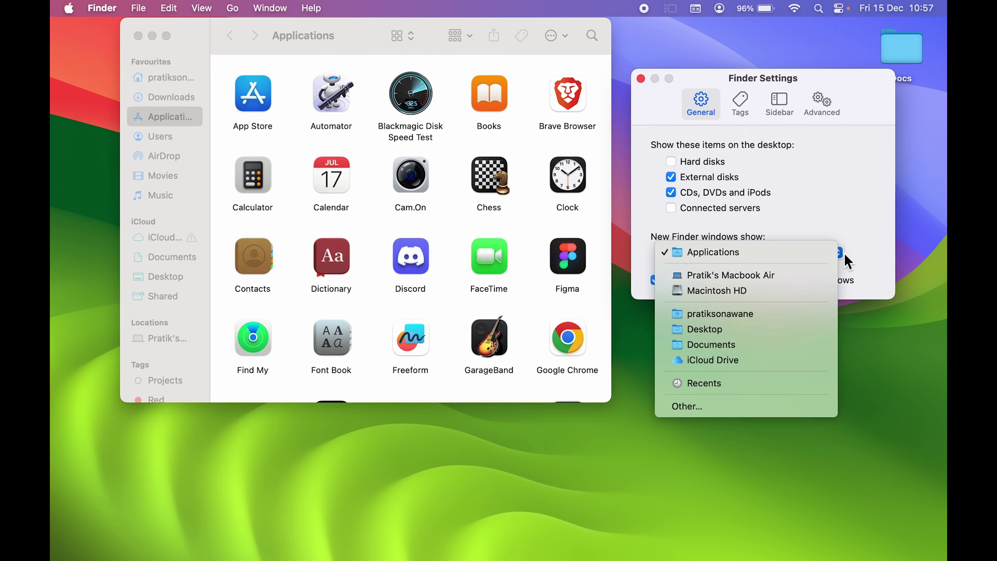
left_click(866, 218)
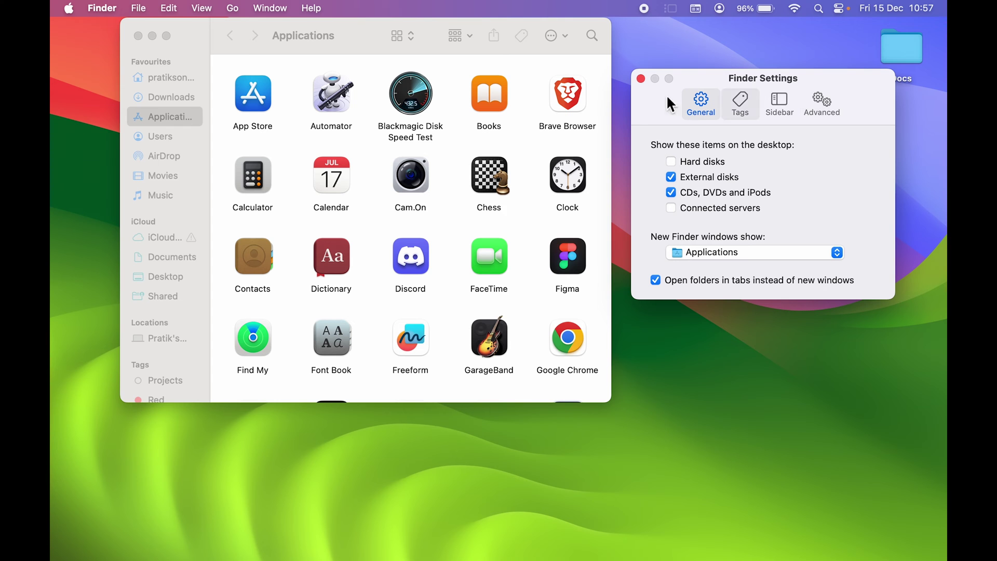
left_click(137, 35)
left_click_drag(863, 82, 485, 105)
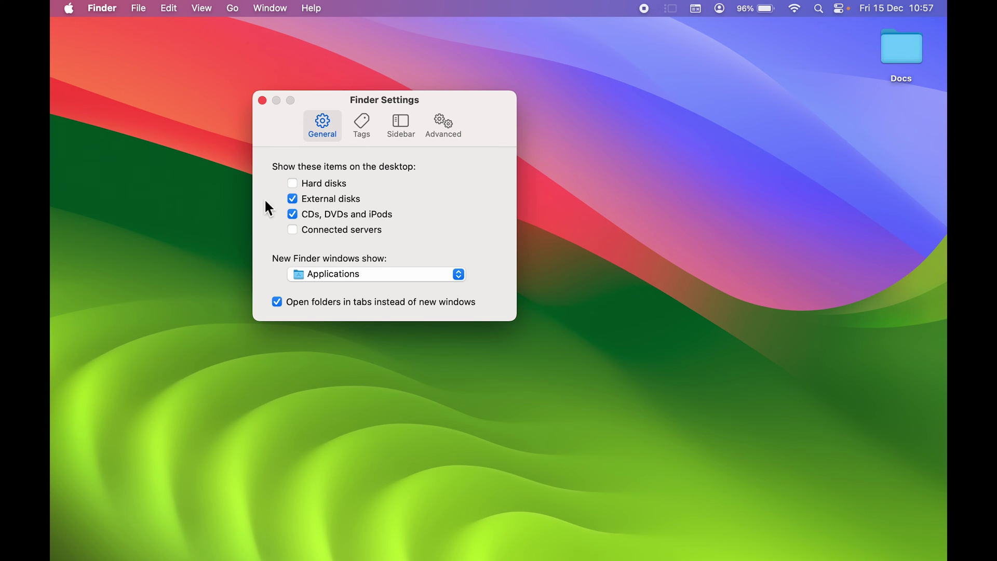
left_click(293, 185)
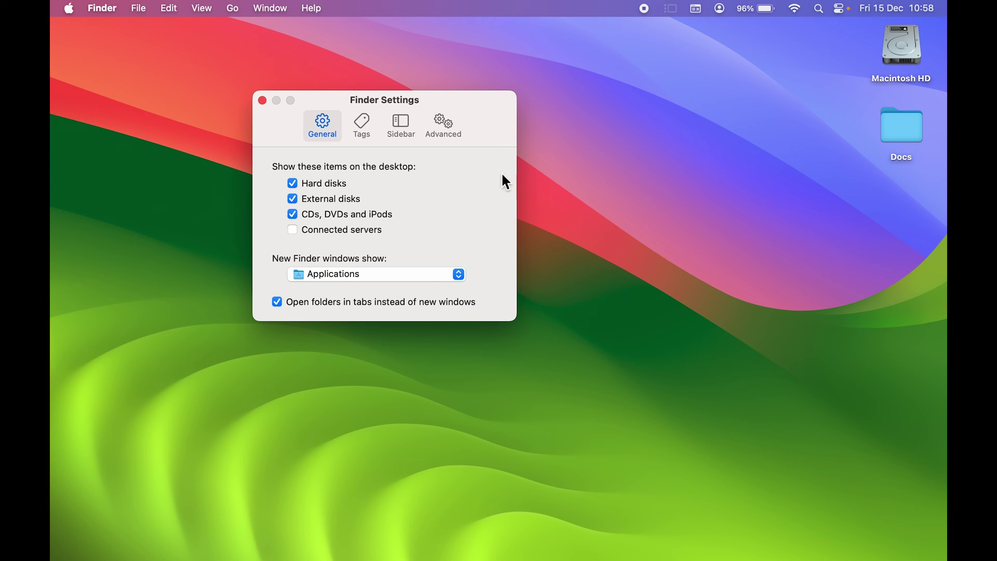
left_click(295, 188)
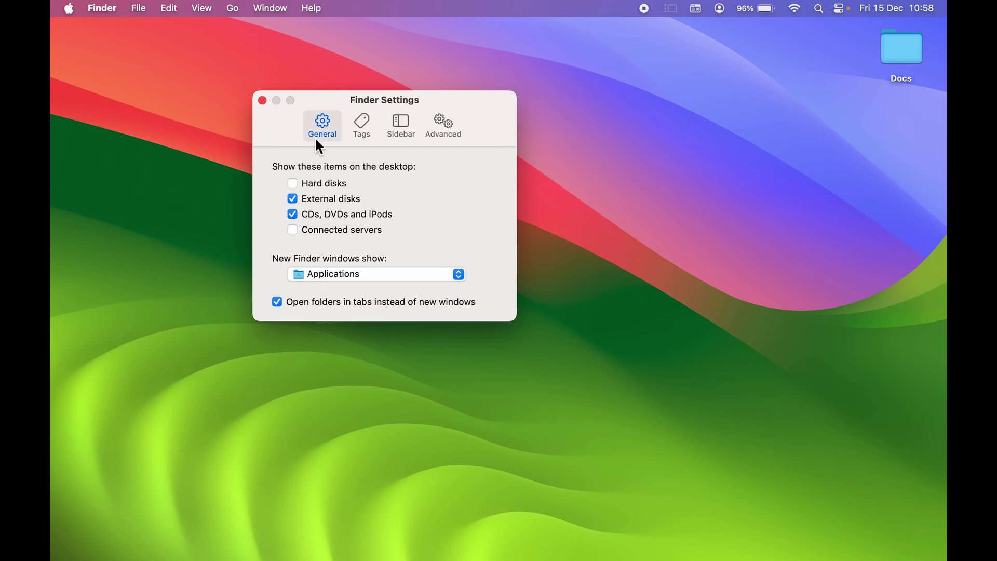
left_click(348, 118)
Move the Tags settings aside and open a new Finder window on Applications
left_click_drag(507, 92, 755, 97)
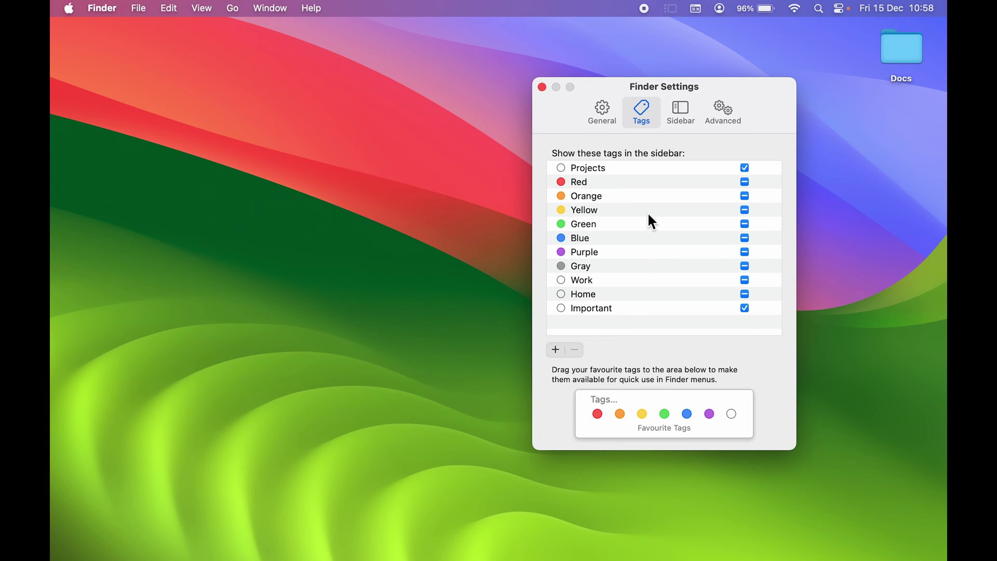
left_click(136, 8)
left_click(548, 88)
left_click_drag(745, 85, 853, 84)
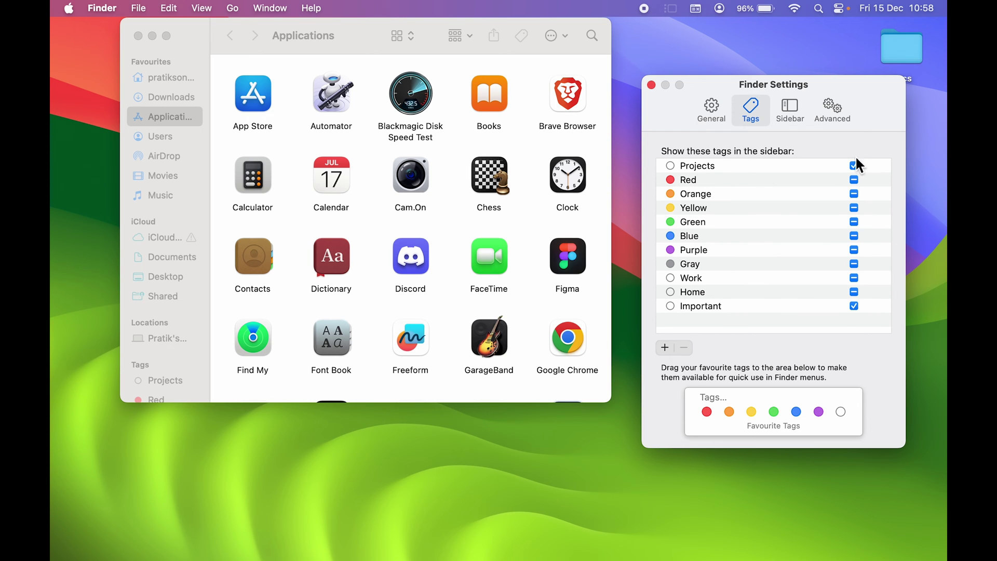
left_click(217, 224)
scroll(168, 290, "down", 5)
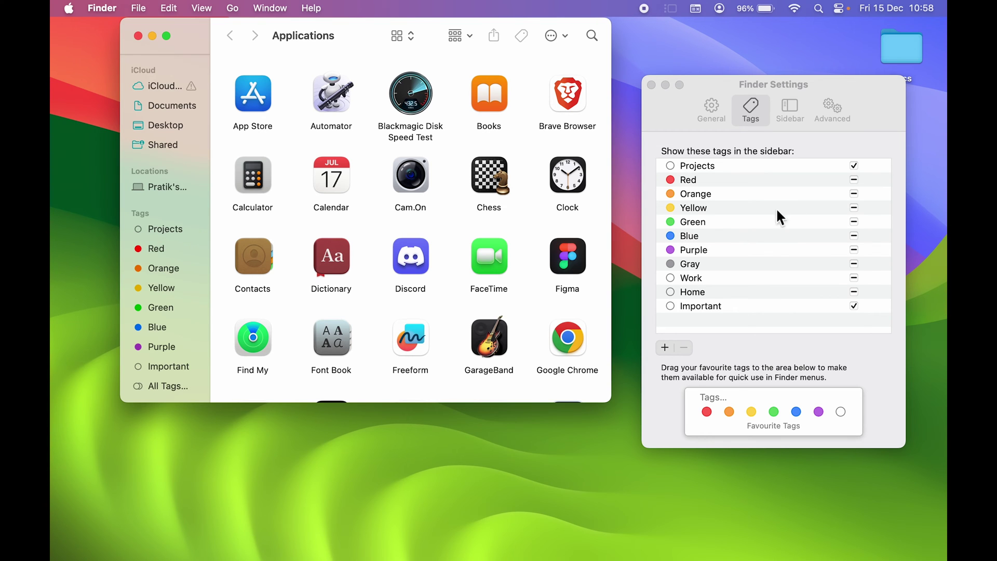
In Tags settings, untick and re-tick Red, and tick Projects to show it in the sidebar
left_click(881, 133)
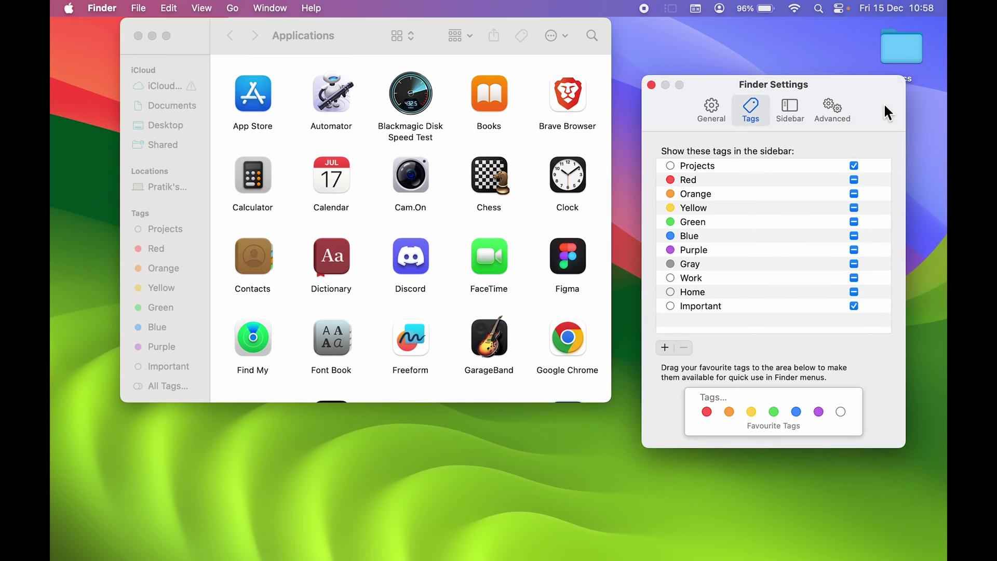
left_click(854, 166)
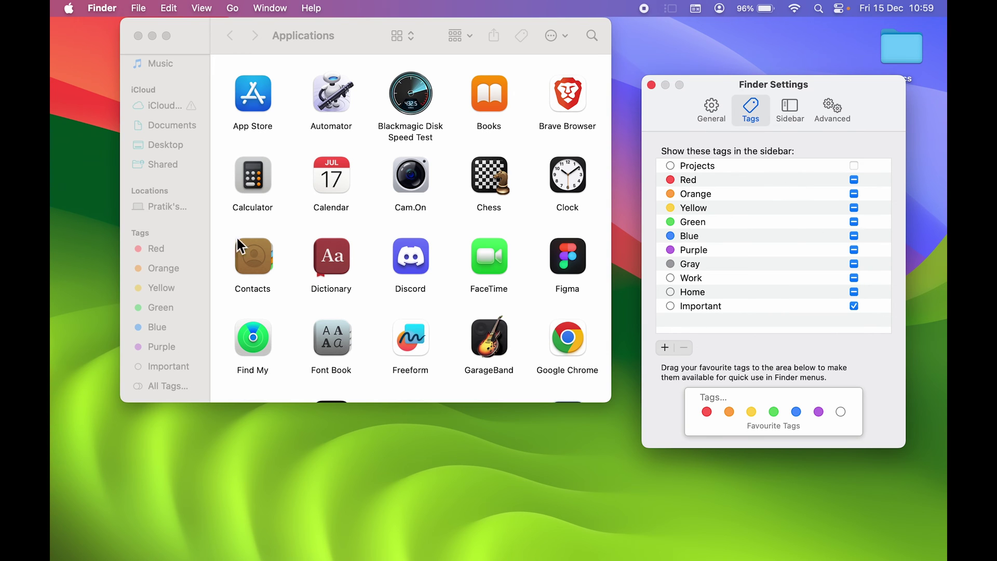
left_click(855, 180)
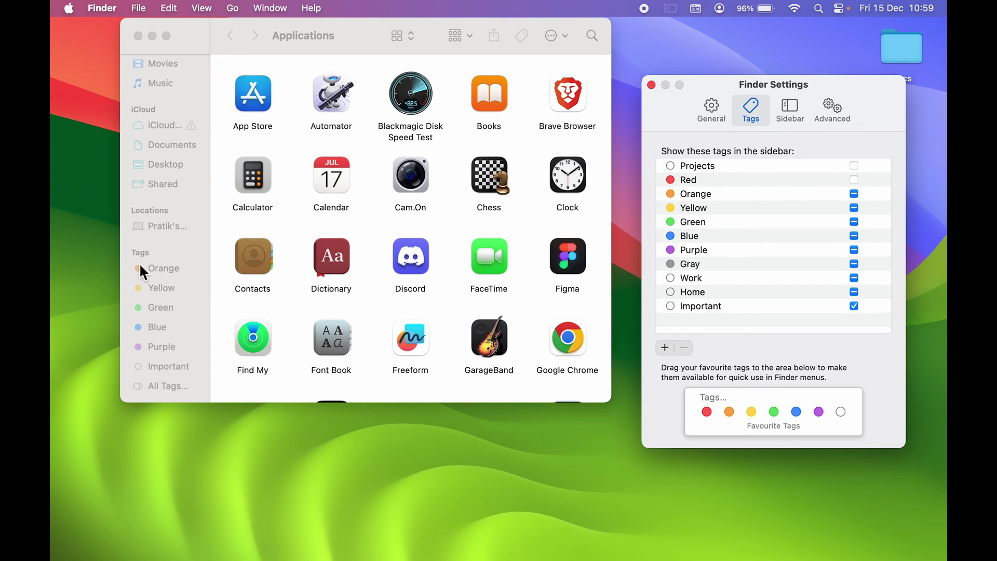
left_click(854, 180)
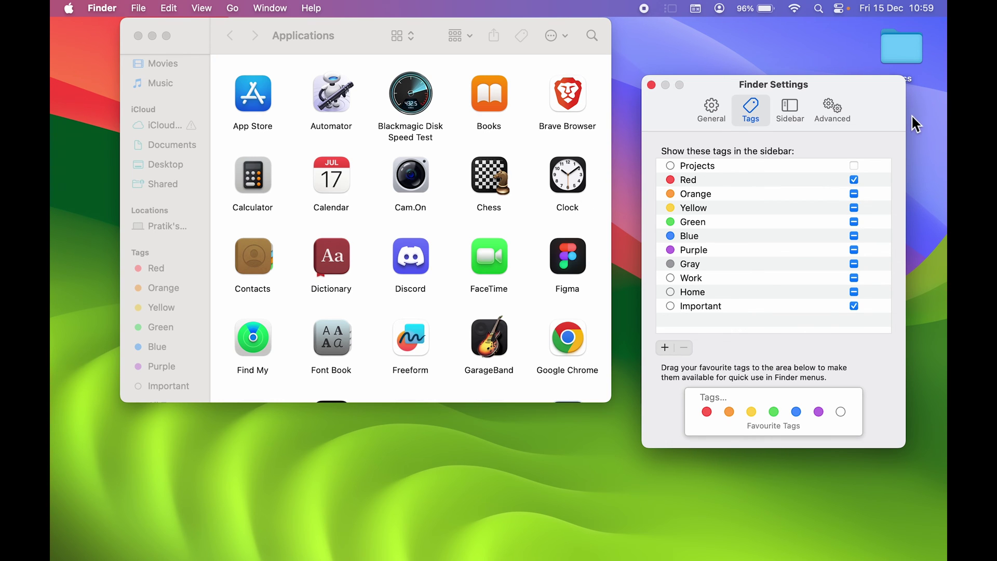
left_click(851, 167)
left_click(852, 167)
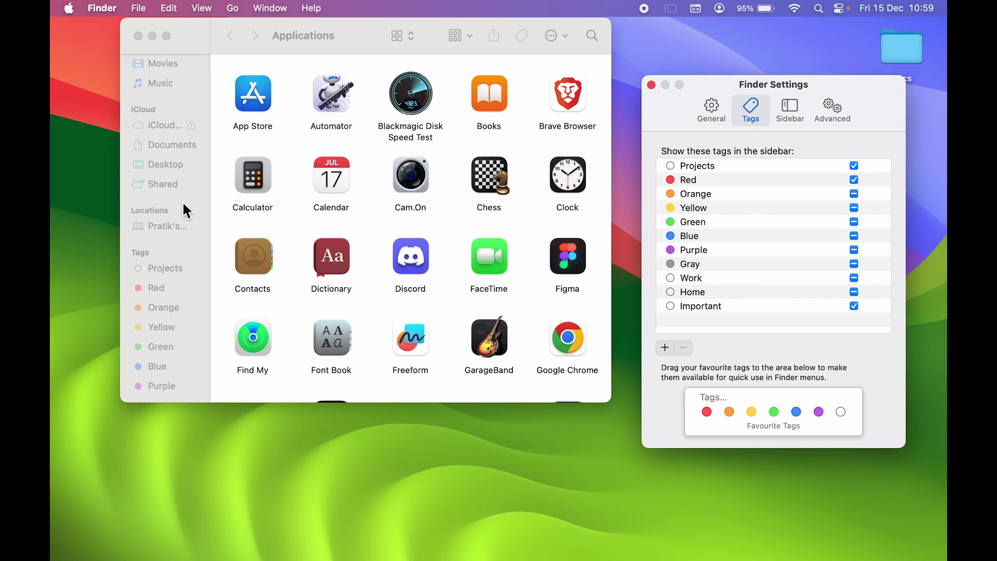
Check that the Finder sidebar now lists the Projects and Red tags
left_click(221, 233)
scroll(171, 332, "down", 2)
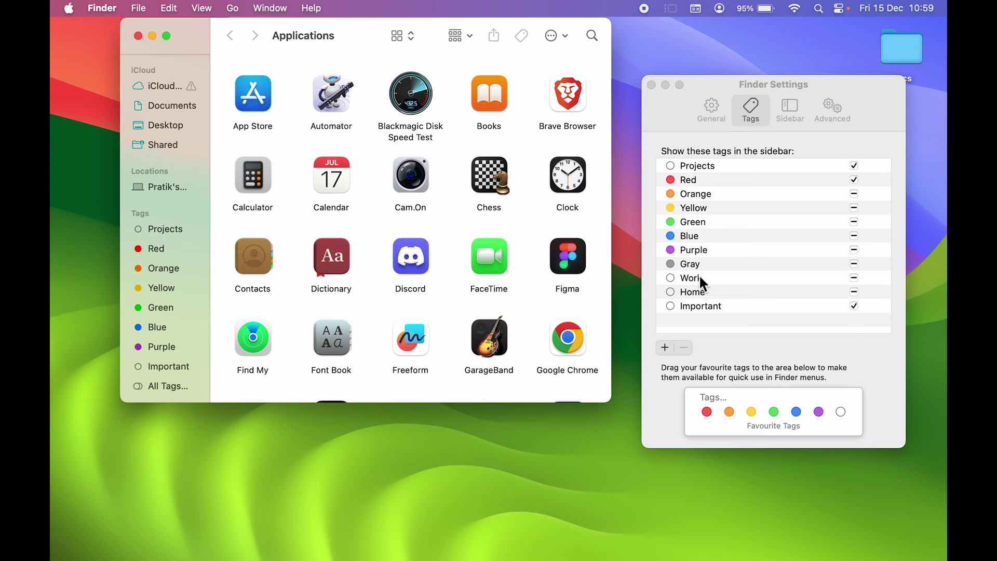
left_click(871, 101)
scroll(172, 139, "up", 3)
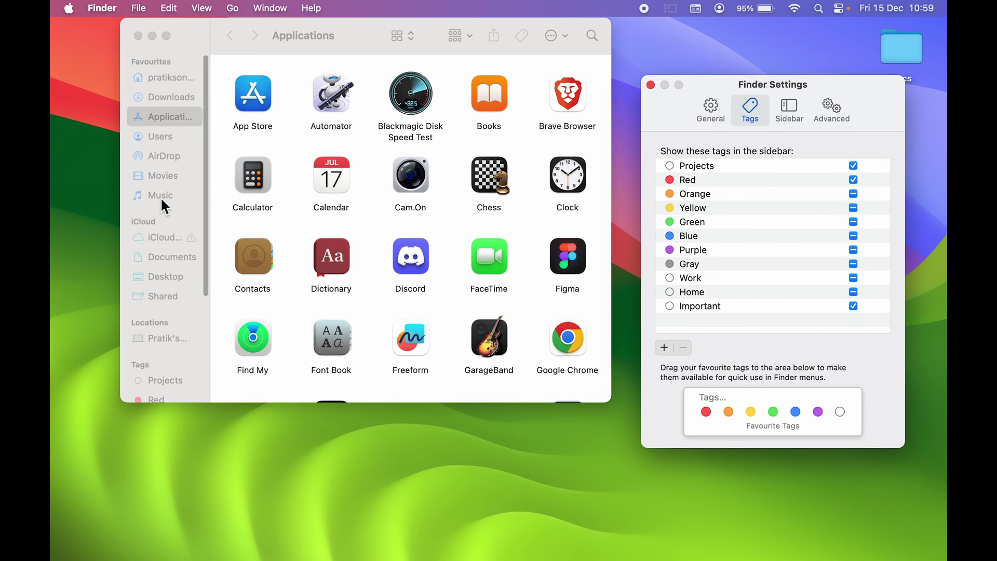
Open the Music folder and give the Logic folder the Red tag
left_click(160, 196)
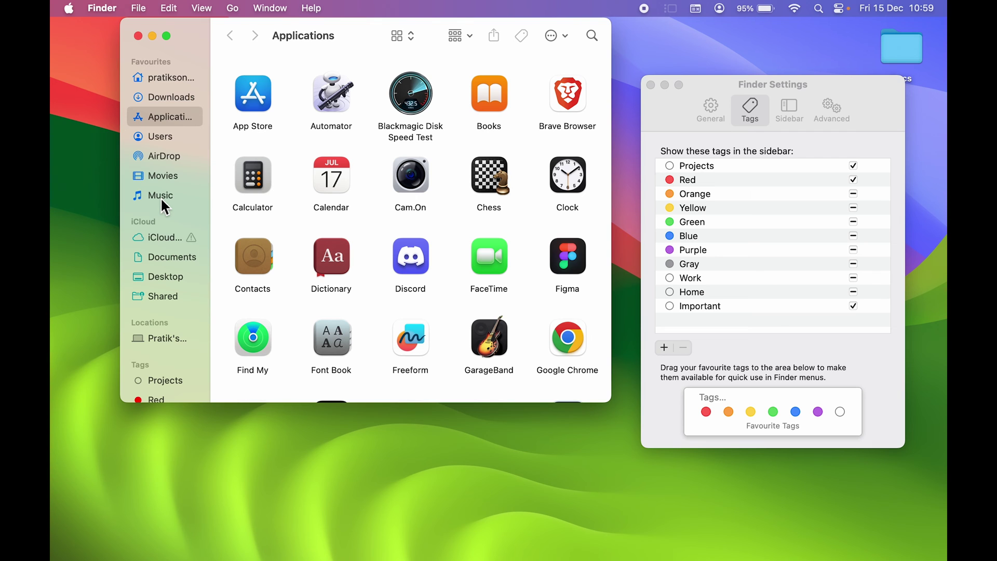
left_click(172, 197)
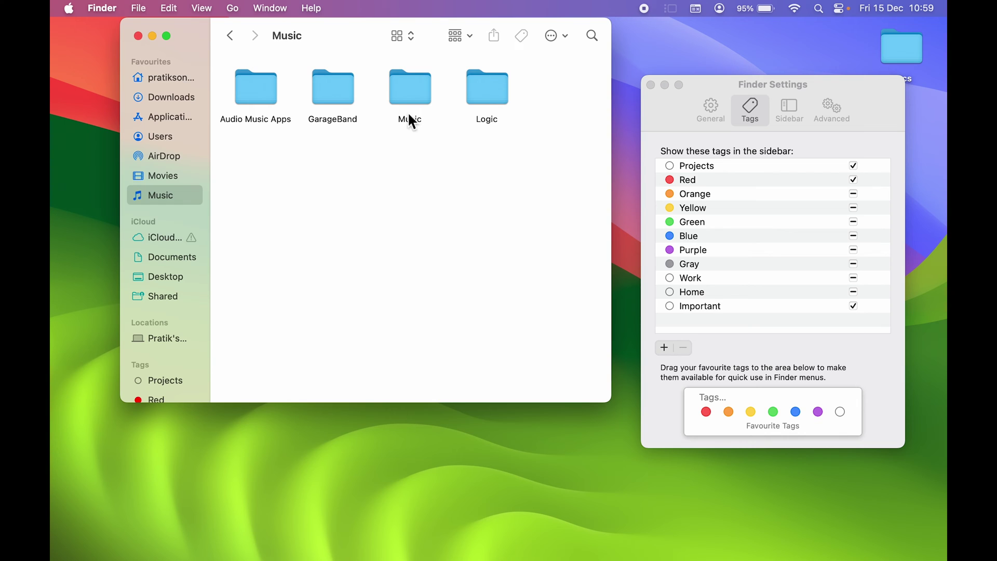
scroll(176, 340, "down", 5)
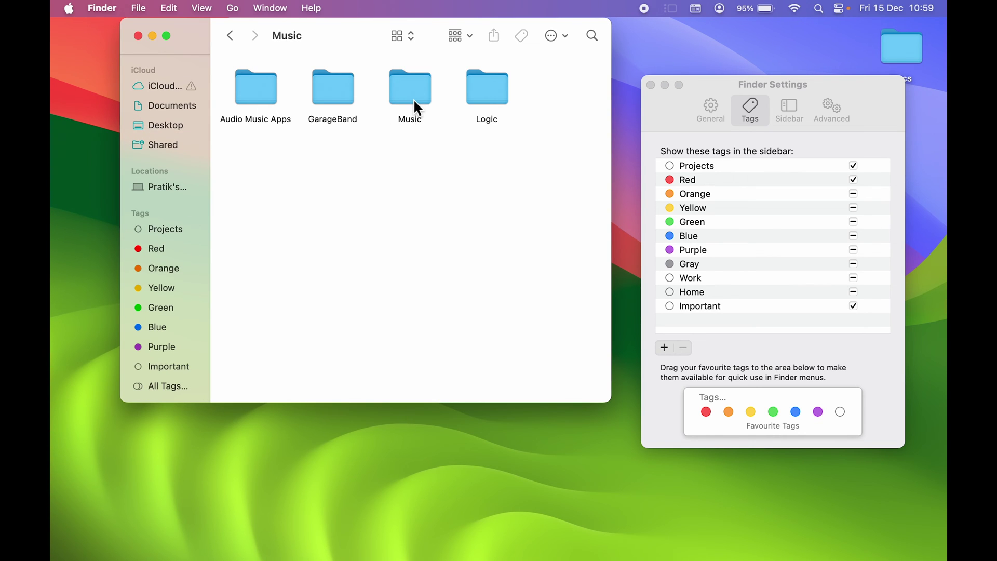
left_click(481, 89)
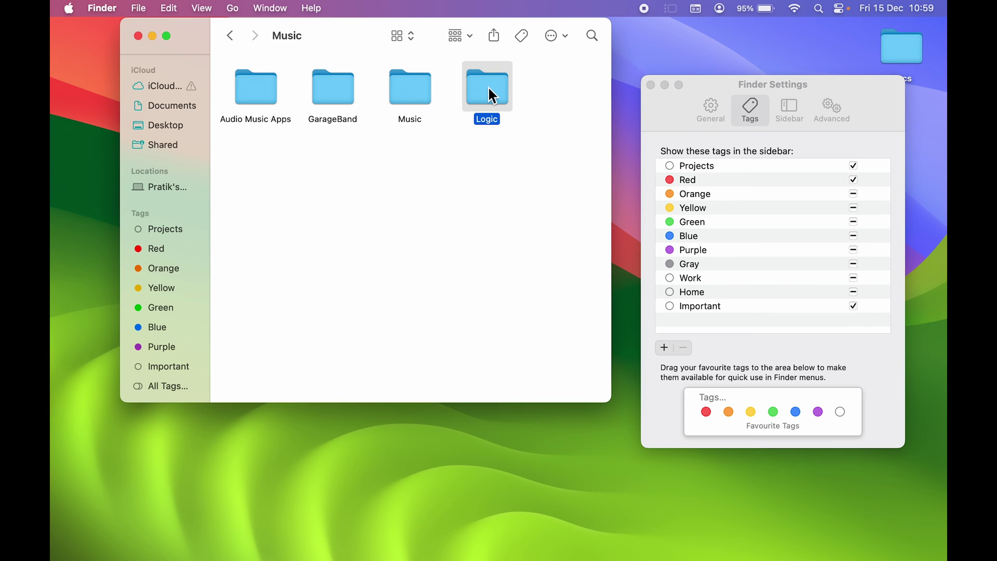
right_click(493, 95)
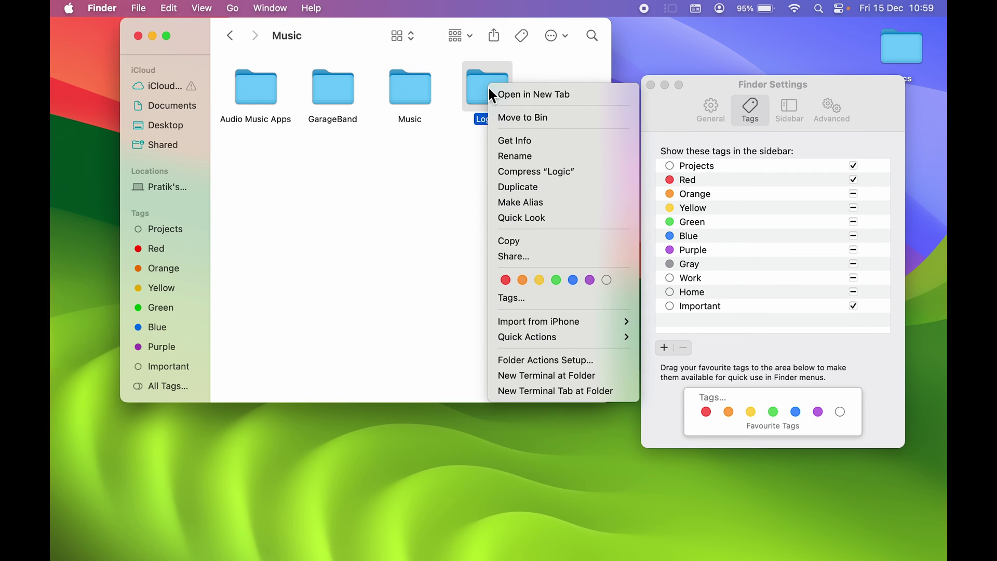
left_click(506, 279)
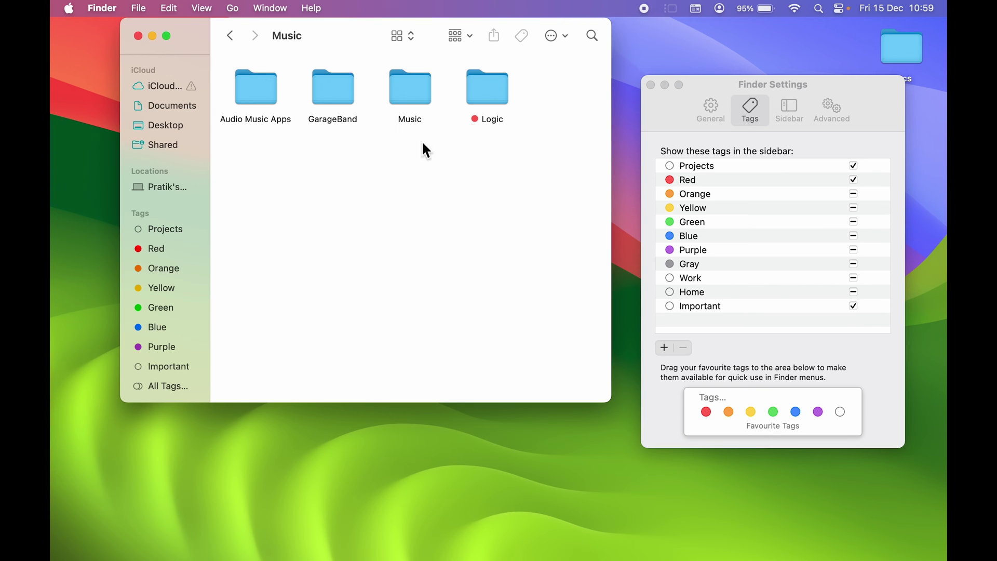
View the Red-tagged items, then return to Music and tag the inner Music folder green
left_click(151, 250)
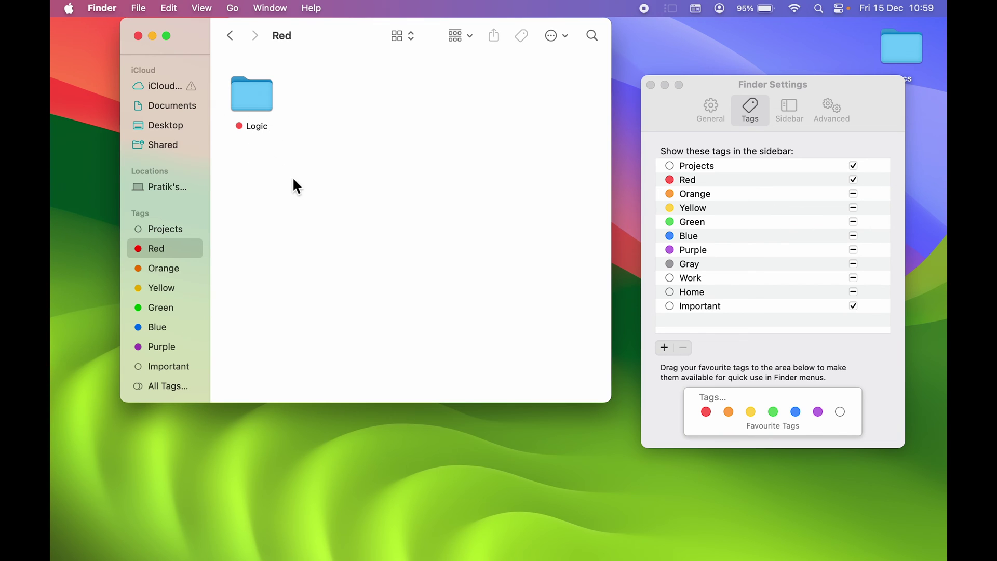
scroll(160, 134, "up", 4)
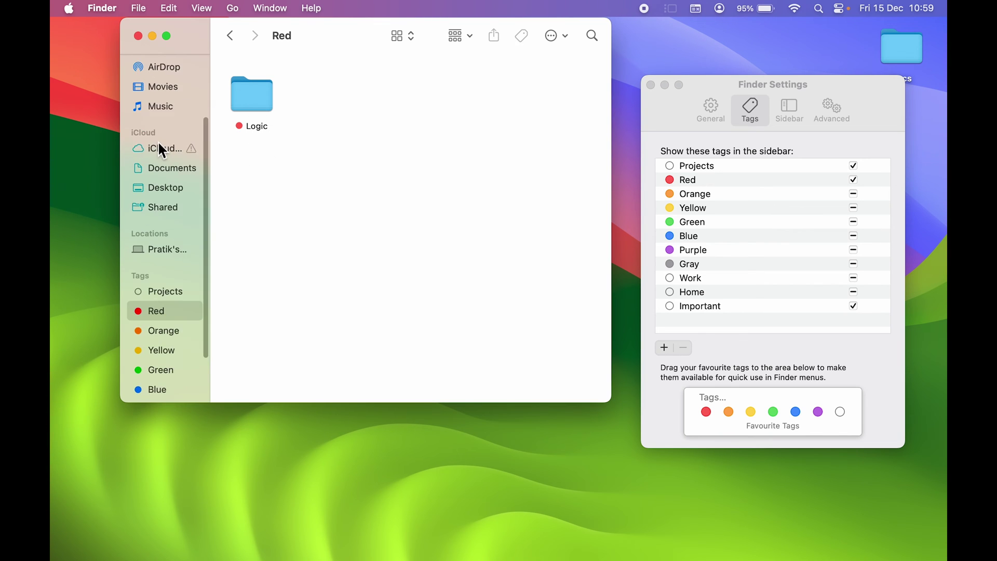
left_click(158, 105)
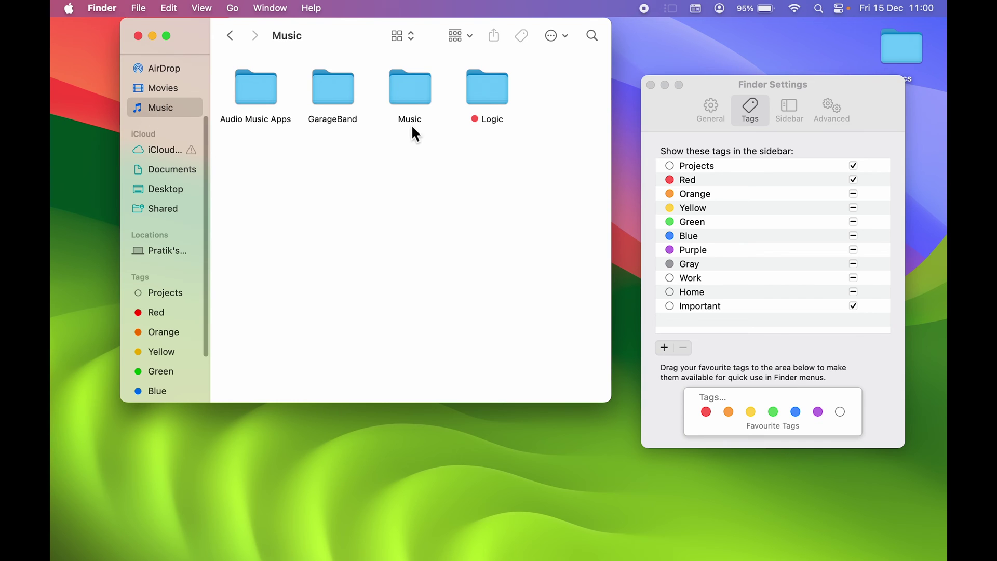
left_click(409, 92)
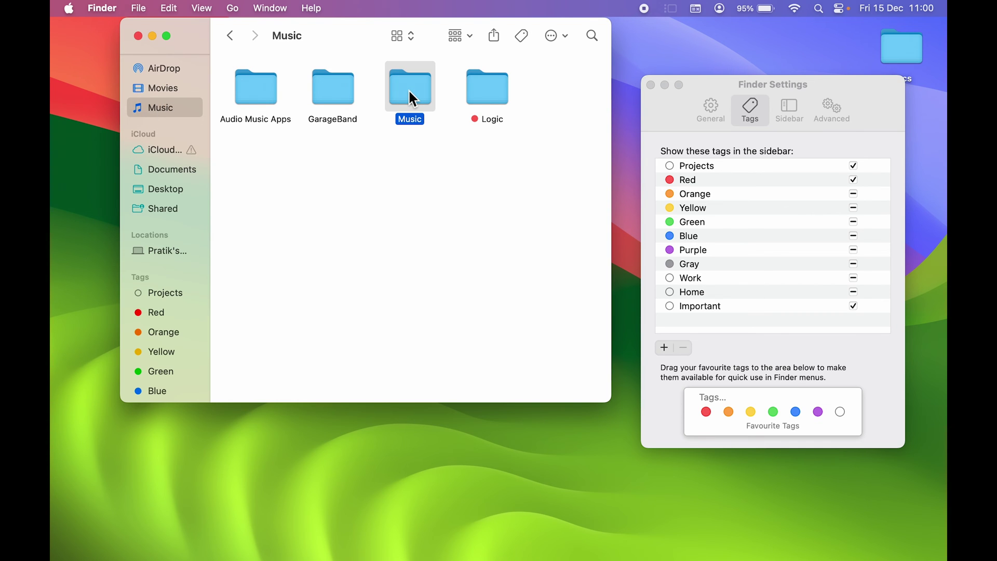
right_click(408, 89)
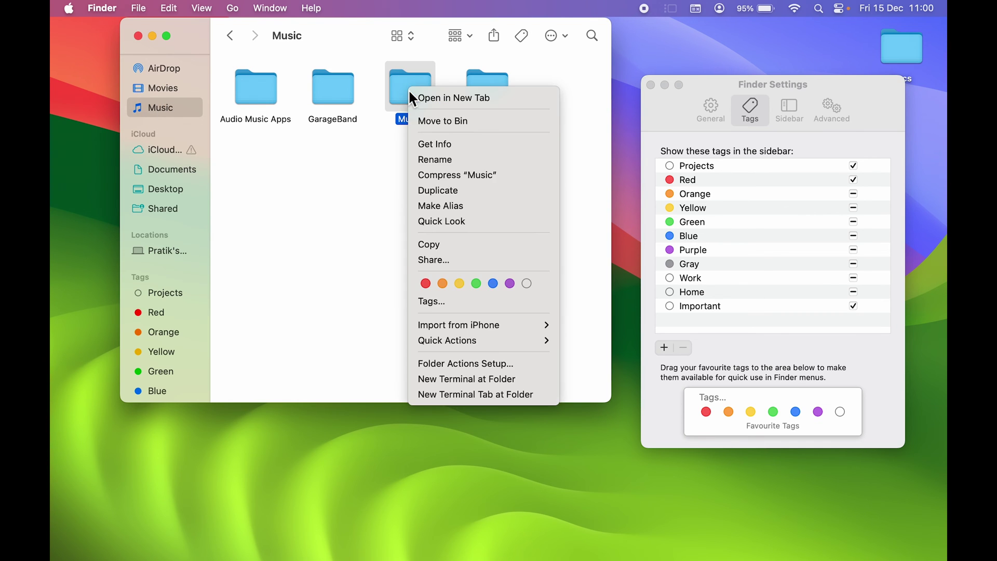
left_click(477, 284)
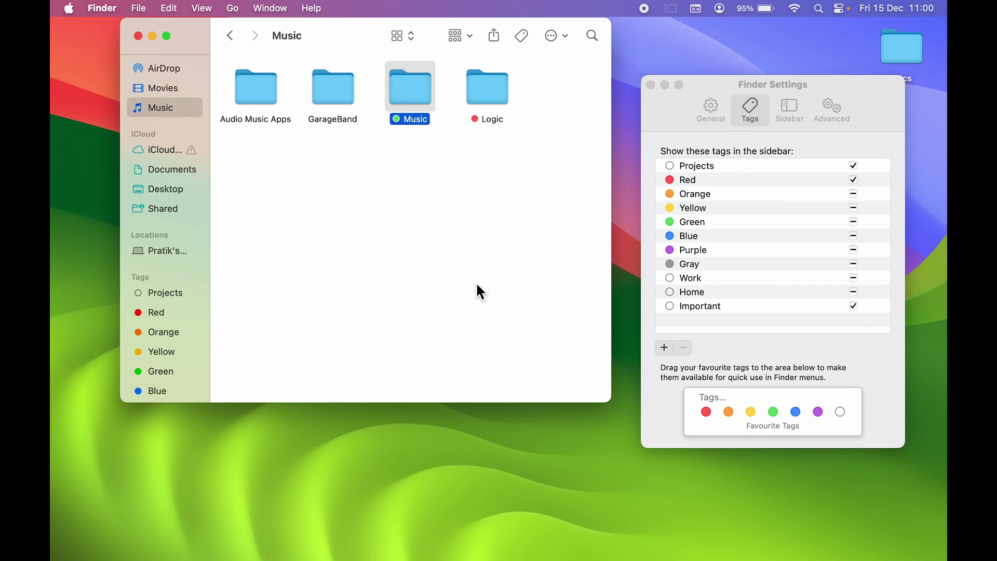
View the Green-tagged items, remove the Green tag from the Music folder, and confirm the list is empty
left_click(162, 371)
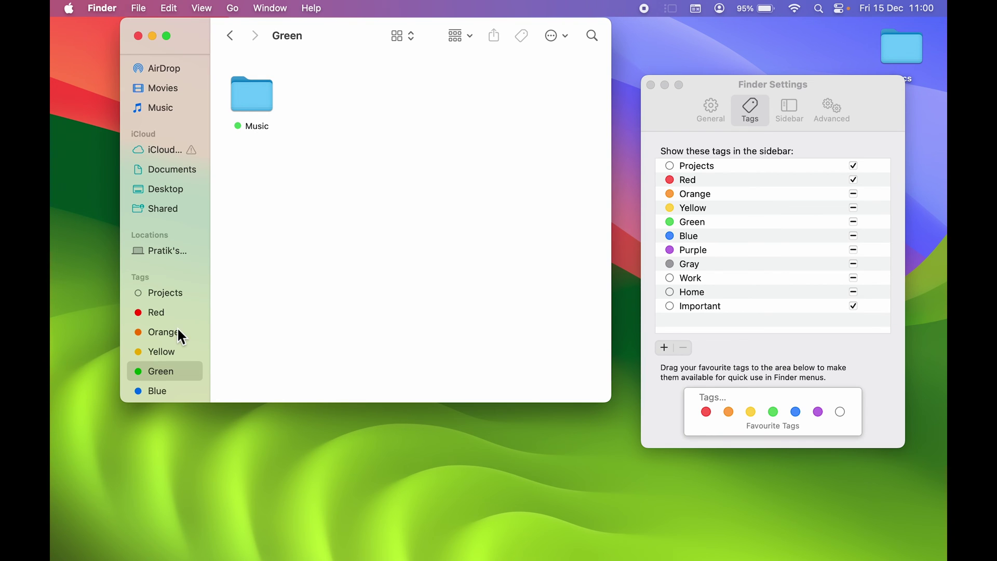
scroll(176, 332, "down", 3)
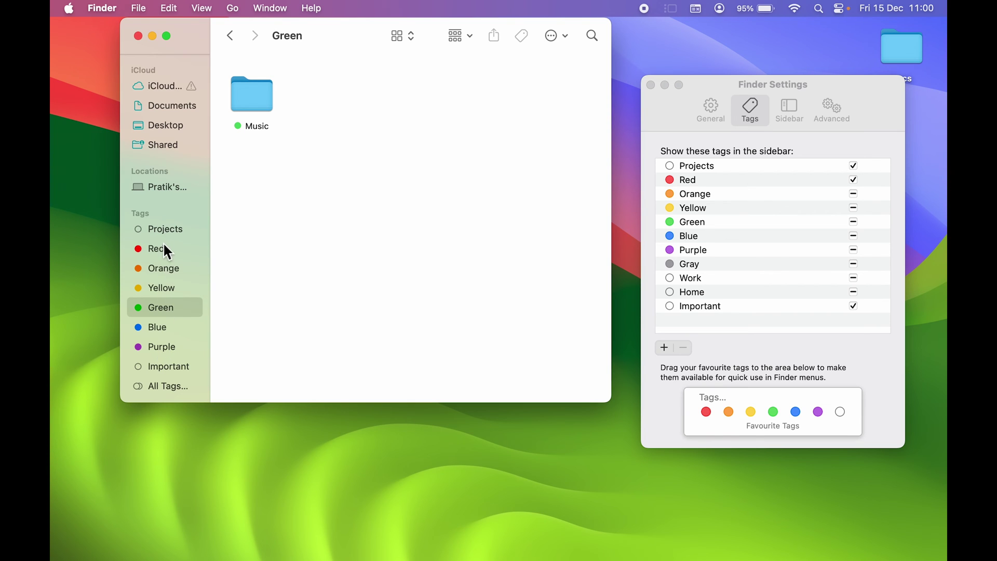
left_click(252, 107)
right_click(249, 99)
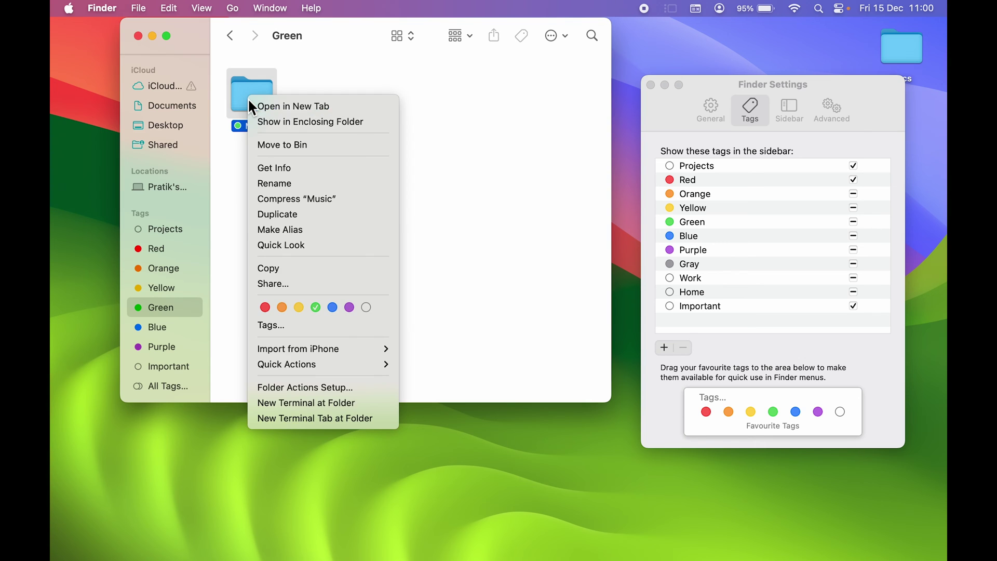
left_click(319, 308)
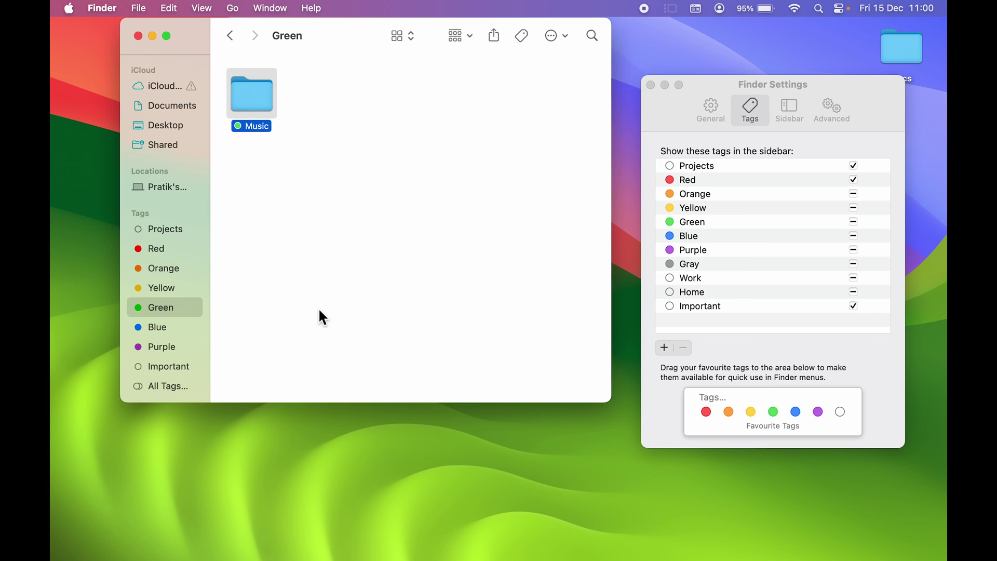
left_click(174, 289)
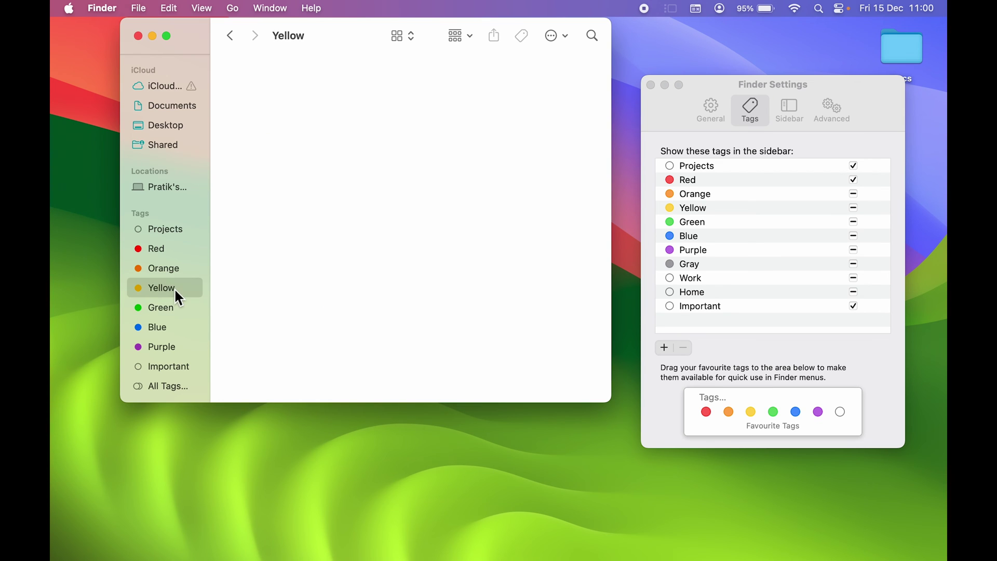
left_click(162, 313)
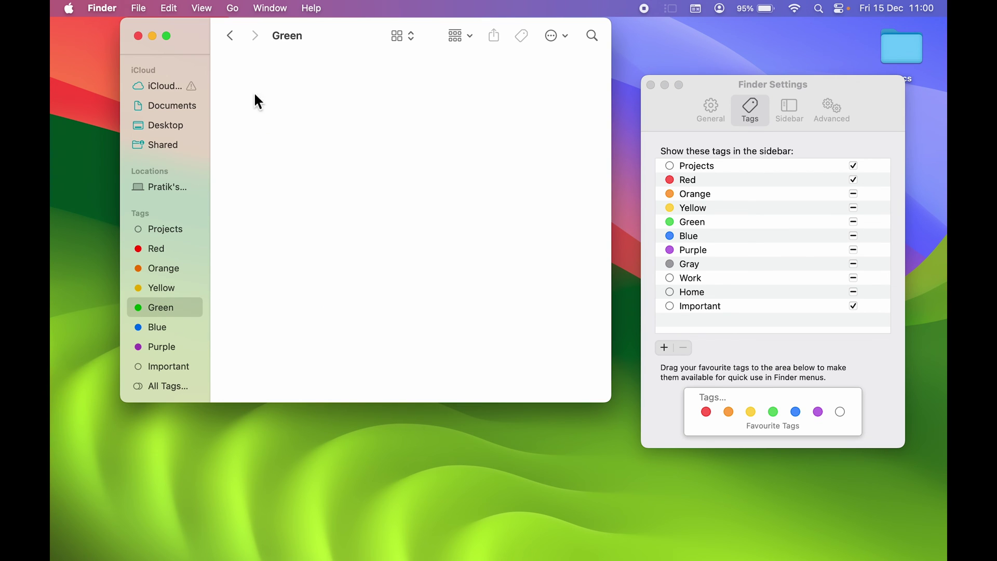
Return to the Music folder and remove the Red tag from the Logic folder
scroll(174, 207, "up", 5)
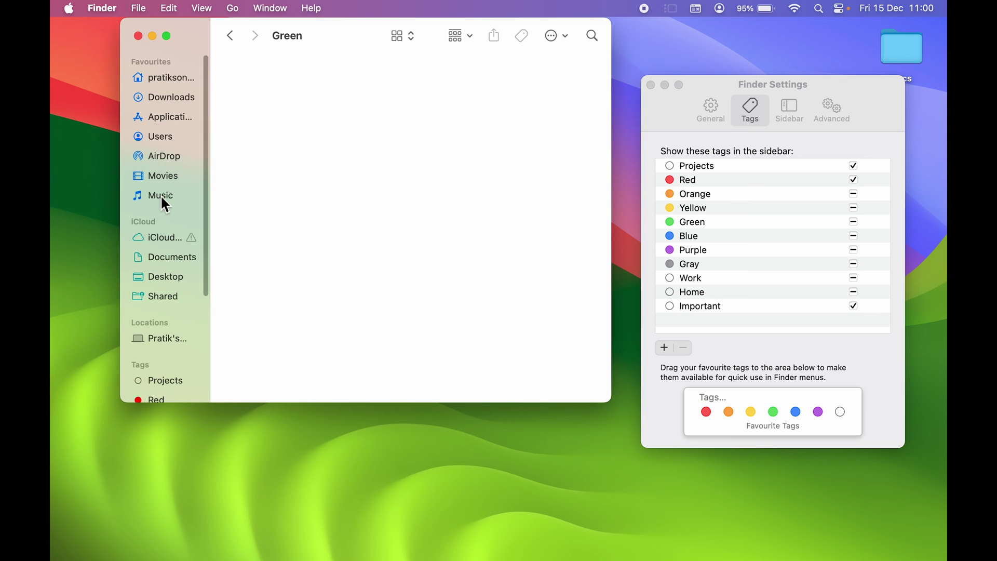
left_click(162, 196)
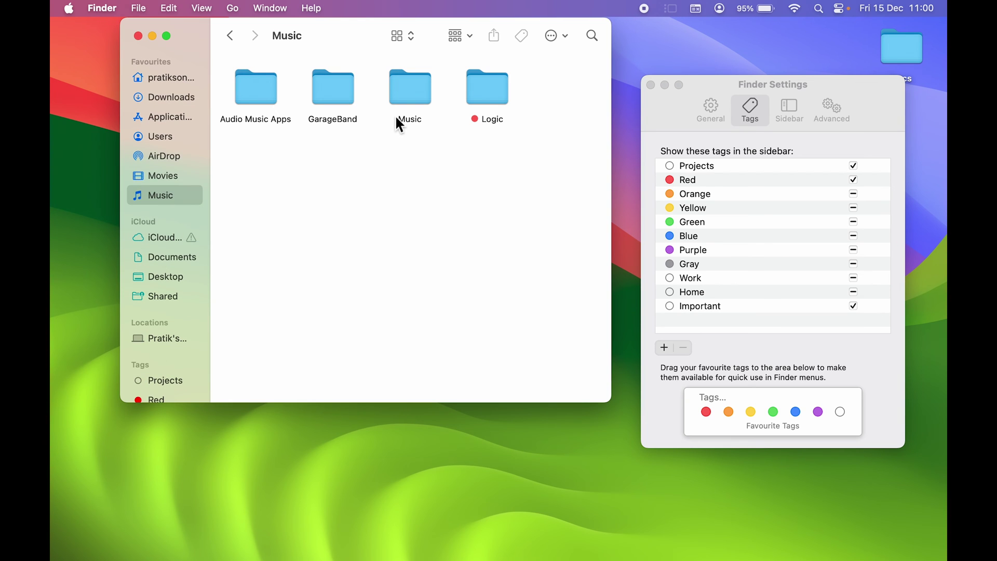
left_click(494, 90)
right_click(494, 90)
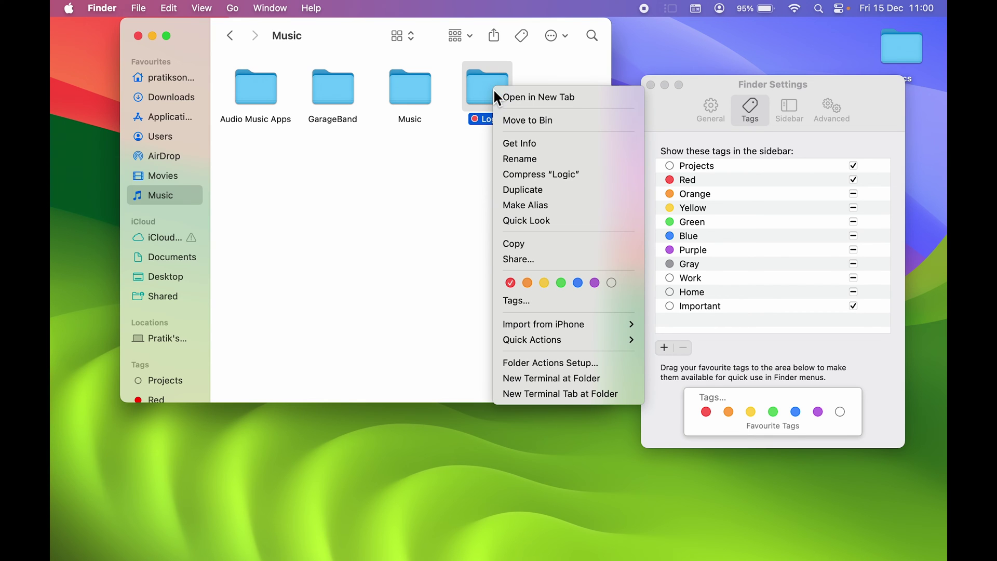
left_click(511, 283)
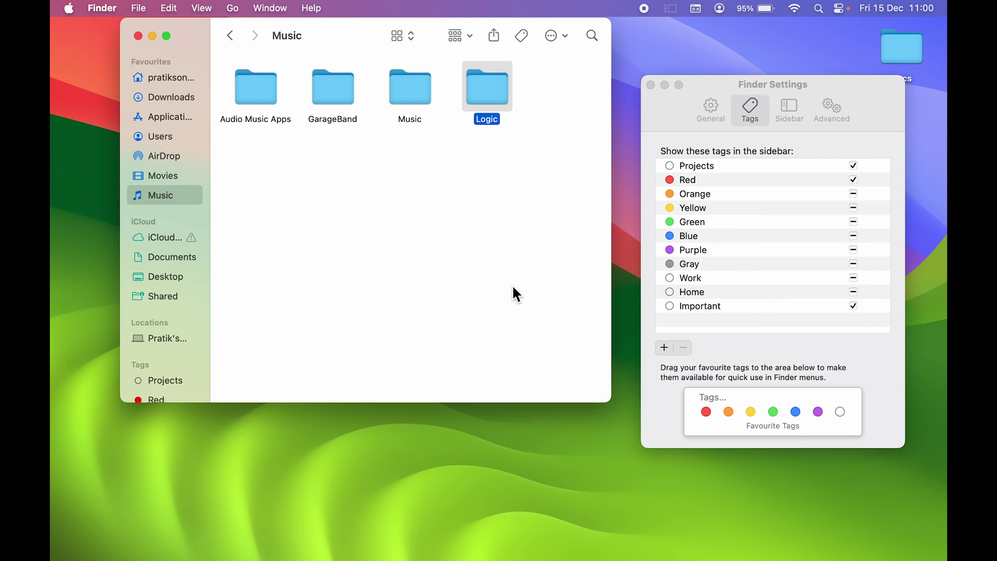
left_click(465, 212)
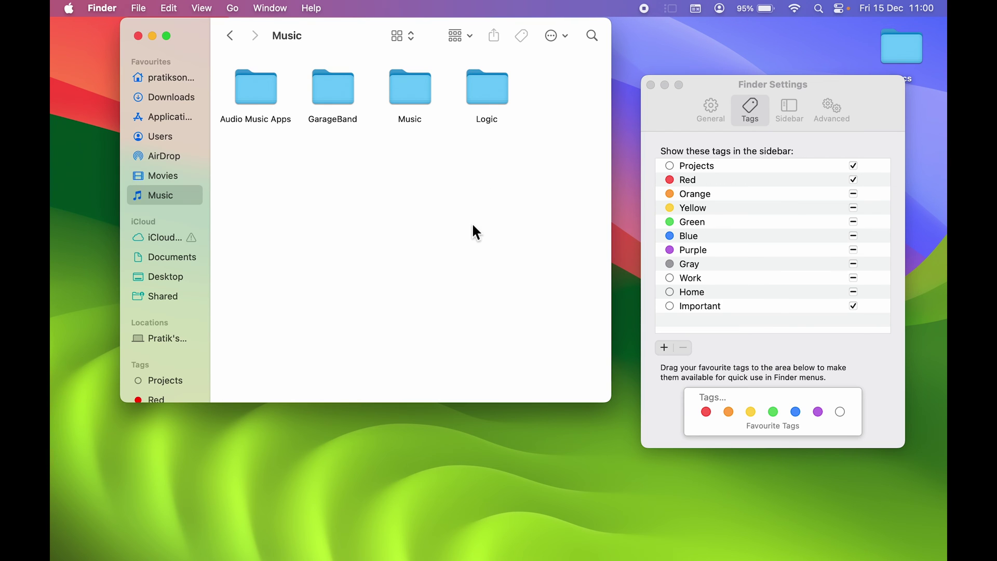
left_click(877, 86)
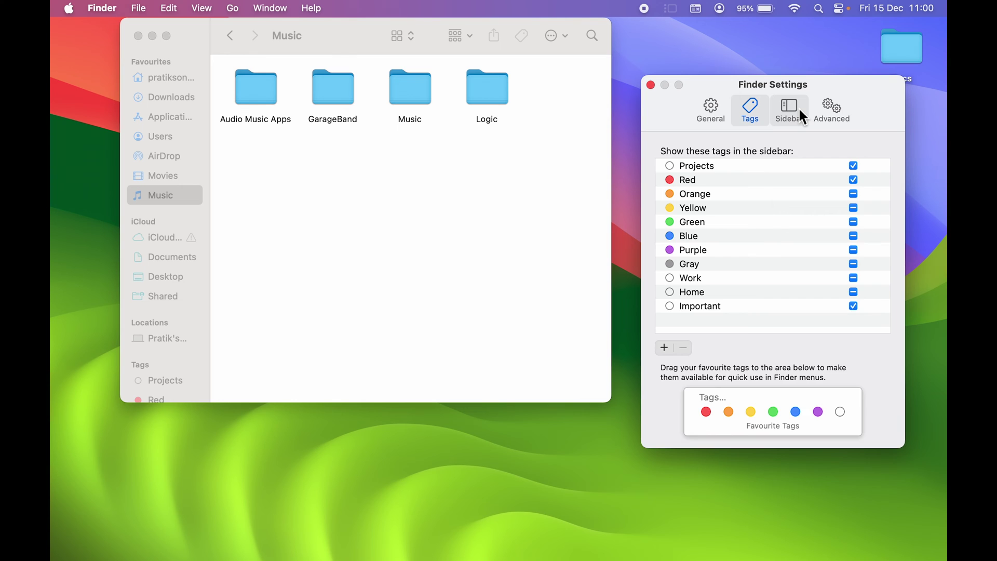
Open the Sidebar settings and position them beside the Music window's sidebar
left_click(802, 116)
left_click_drag(873, 101, 848, 40)
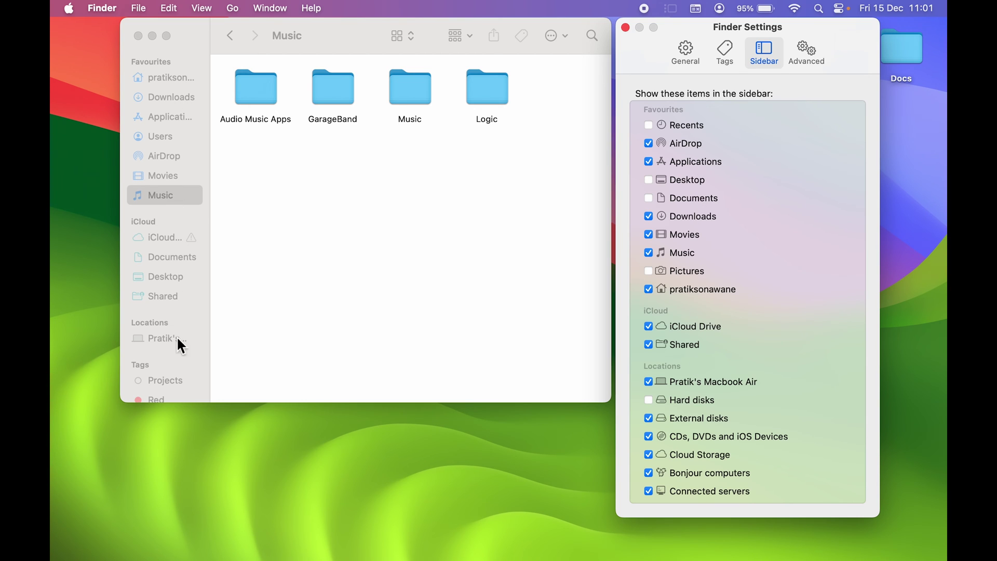
left_click(289, 326)
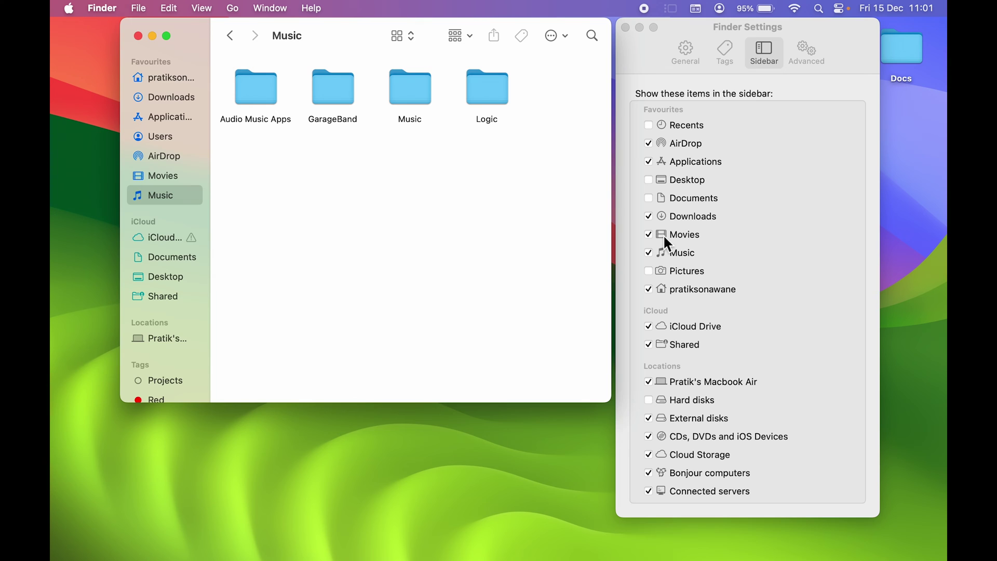
left_click(852, 34)
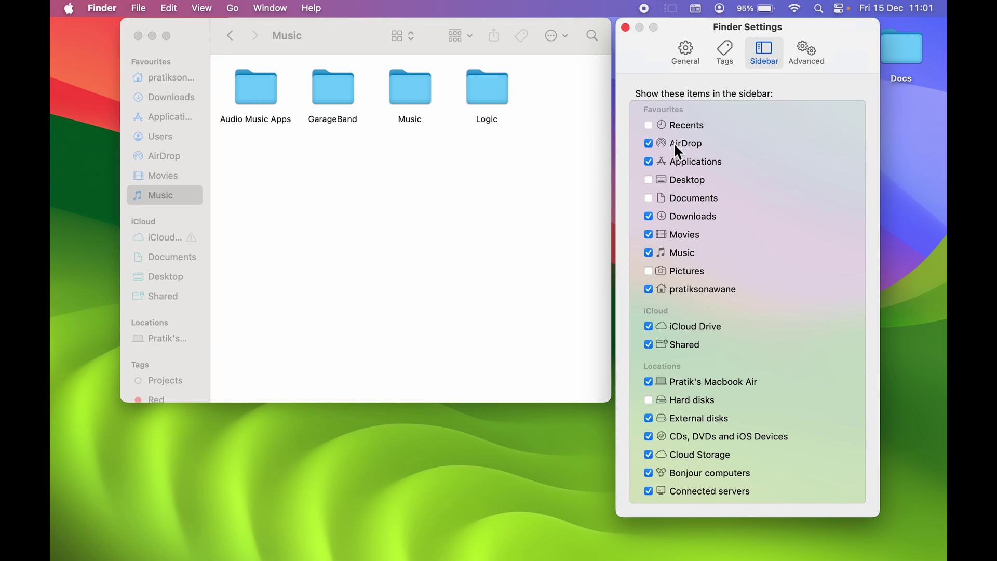
left_click(273, 198)
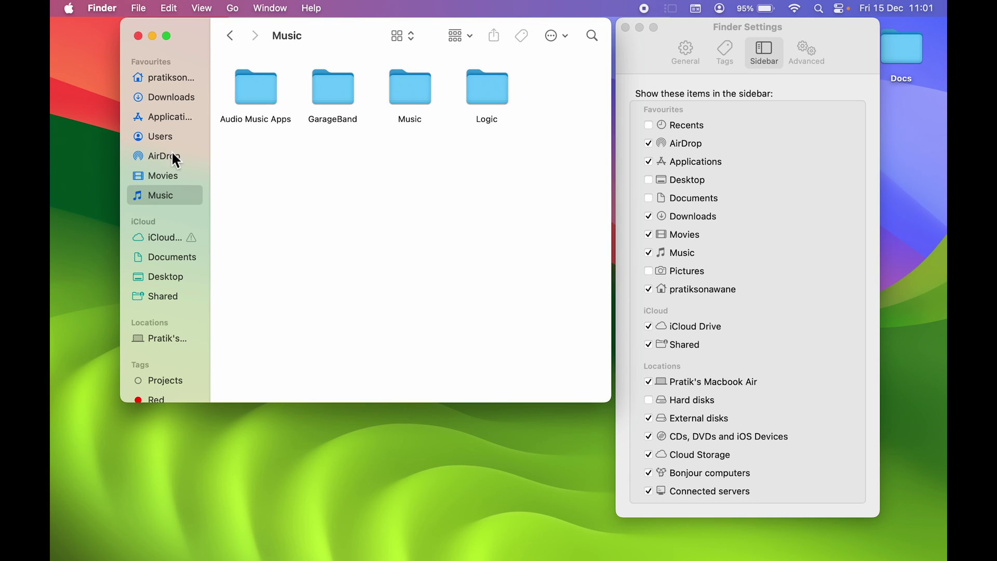
left_click(841, 150)
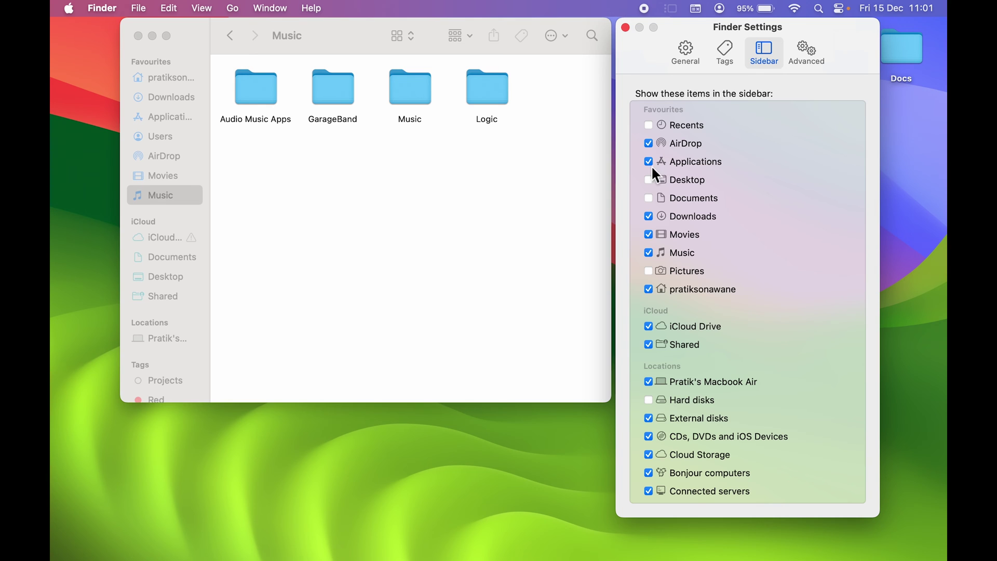
Hide AirDrop and Applications from the Finder sidebar, then restore both
left_click(649, 143)
left_click(284, 179)
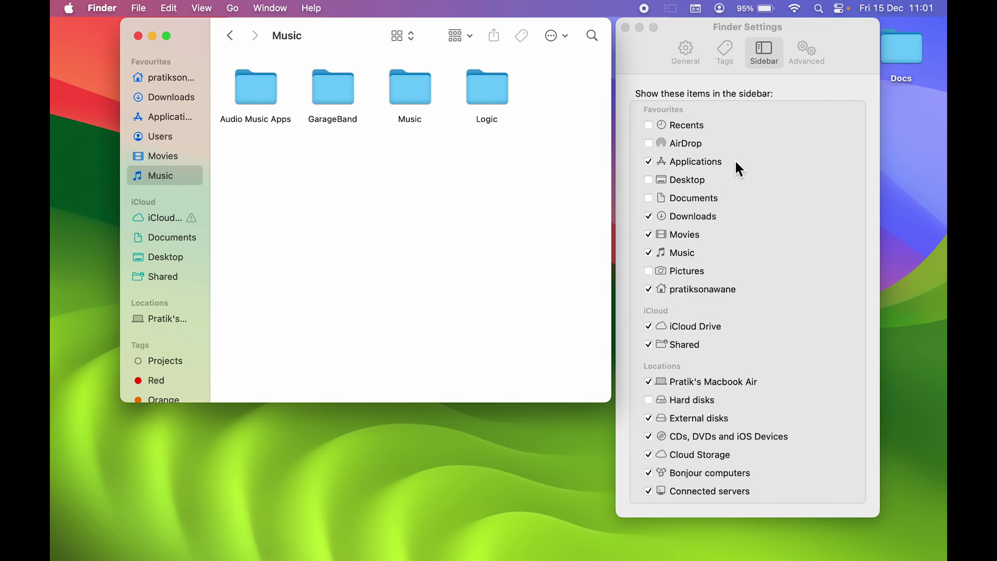
left_click(798, 176)
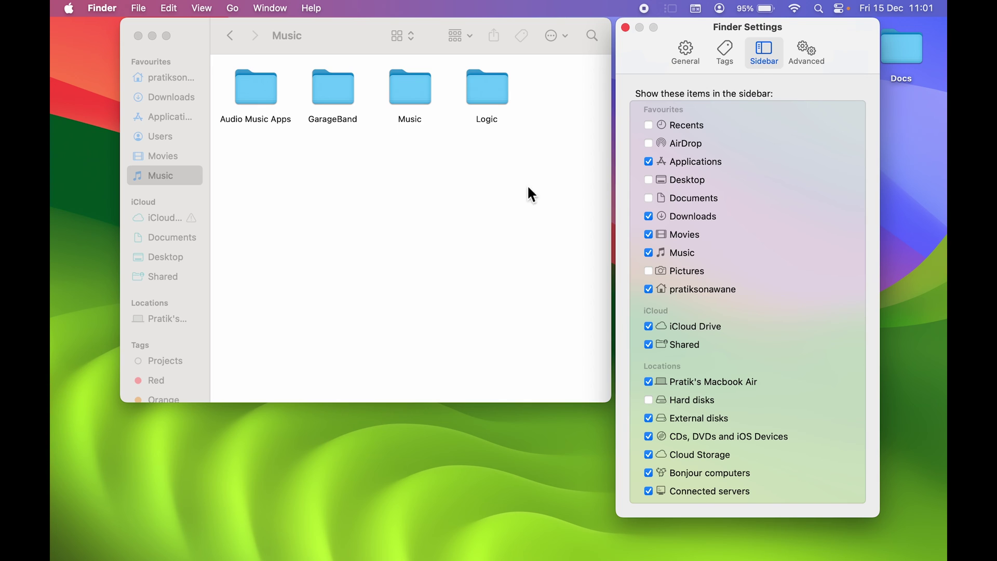
left_click(650, 164)
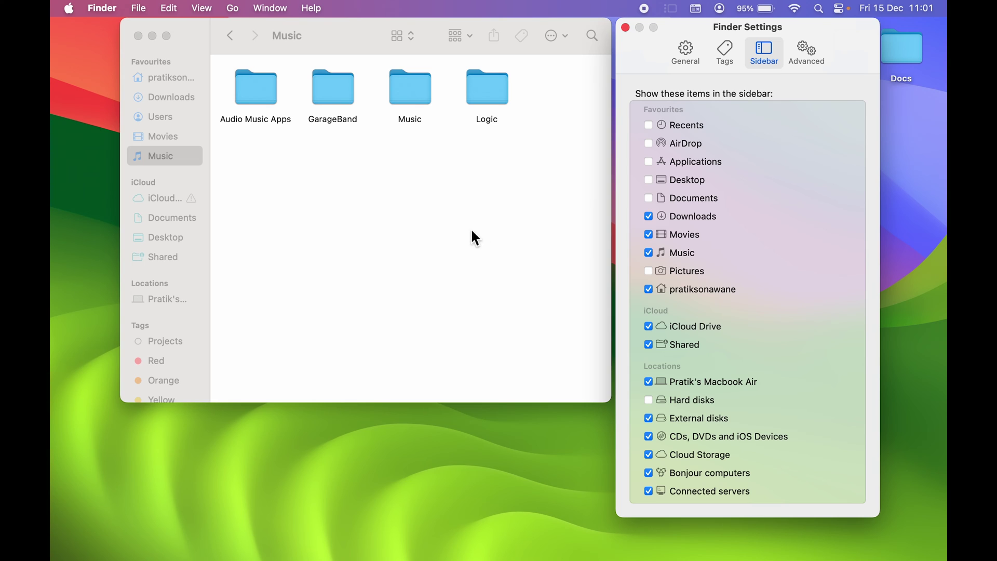
left_click(649, 162)
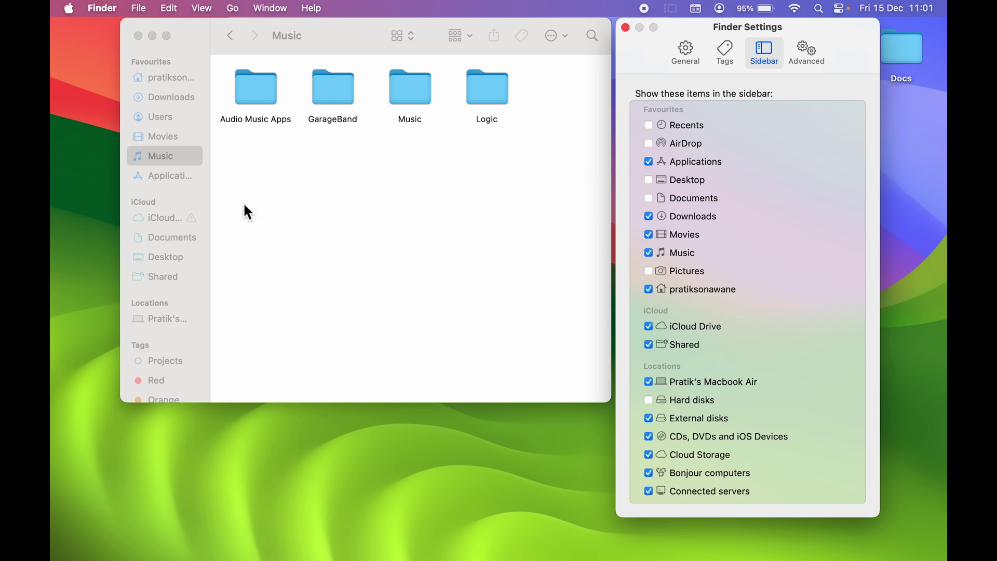
left_click(649, 143)
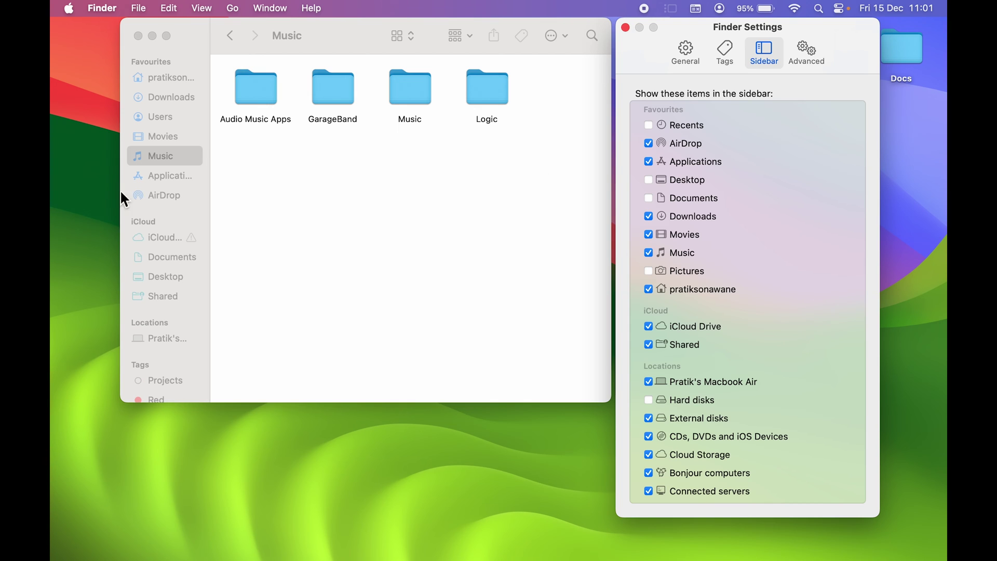
Scroll through the sidebar item list and switch to the Advanced settings
scroll(746, 374, "down", 2)
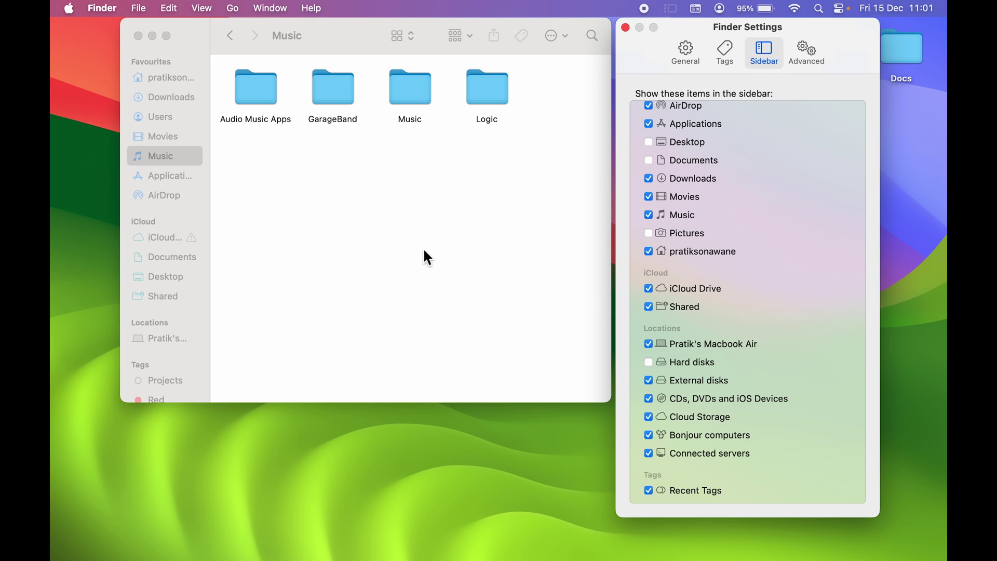
scroll(727, 135, "up", 2)
left_click(812, 47)
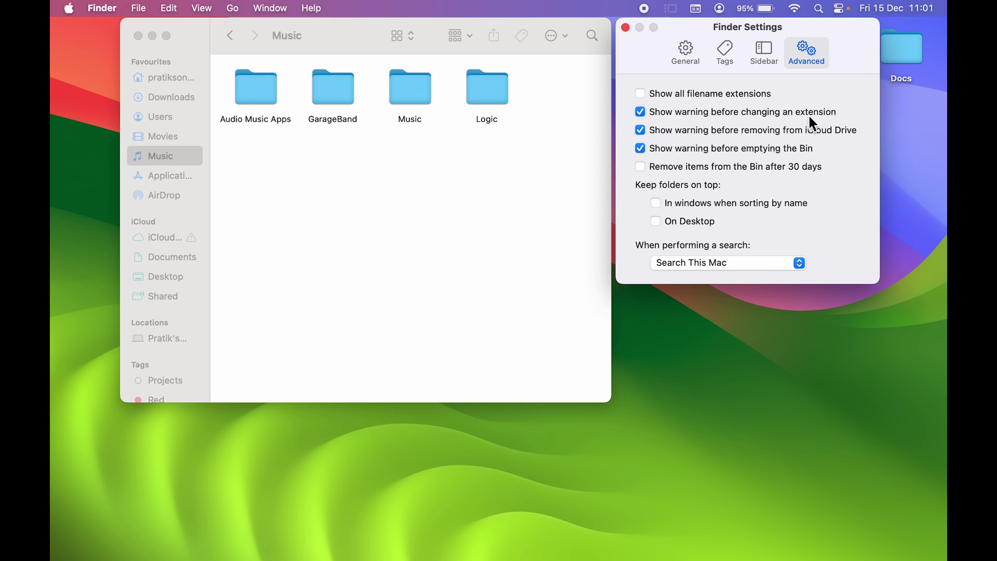
Open Downloads > warsaw-gothic-font in the Finder window
left_click(218, 163)
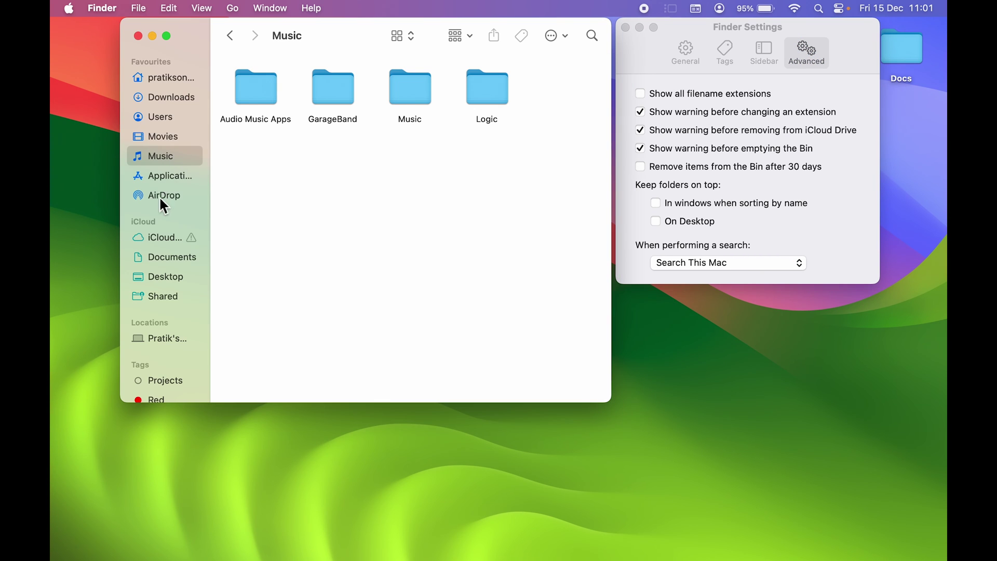
left_click(160, 99)
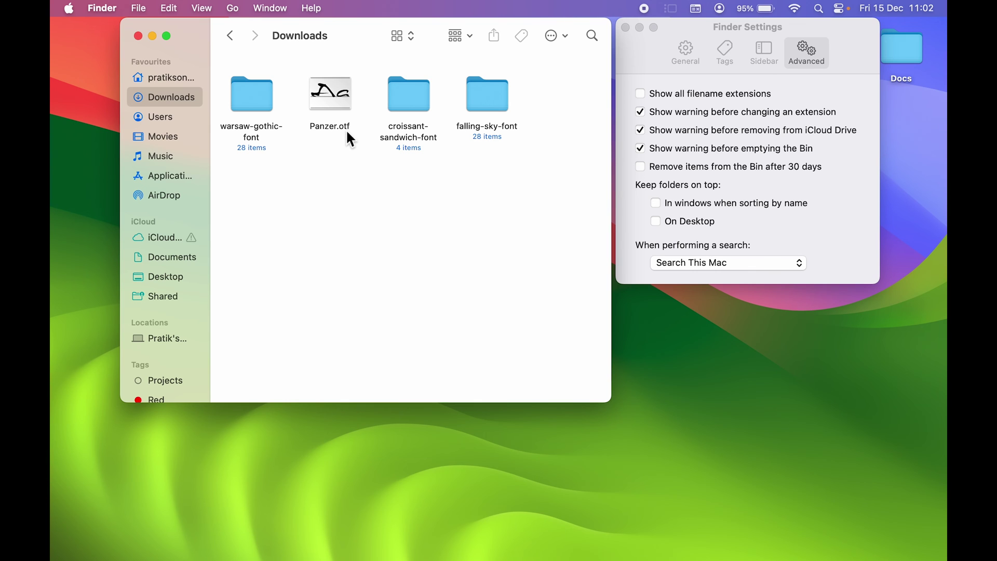
double_click(251, 96)
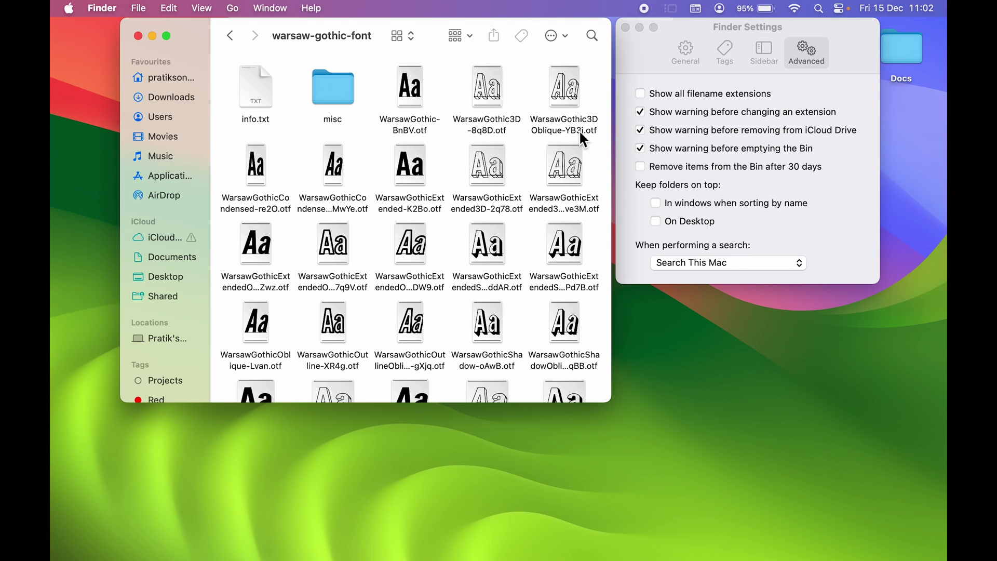
Try renaming WarsawGothic3D-8q8D.otf to .ttf, keep .otf, and turn off the extension-change warning
left_click(489, 119)
left_click(490, 120)
key("Right")
key("BackSpace")
key("BackSpace")
key("BackSpace")
type("ttf")
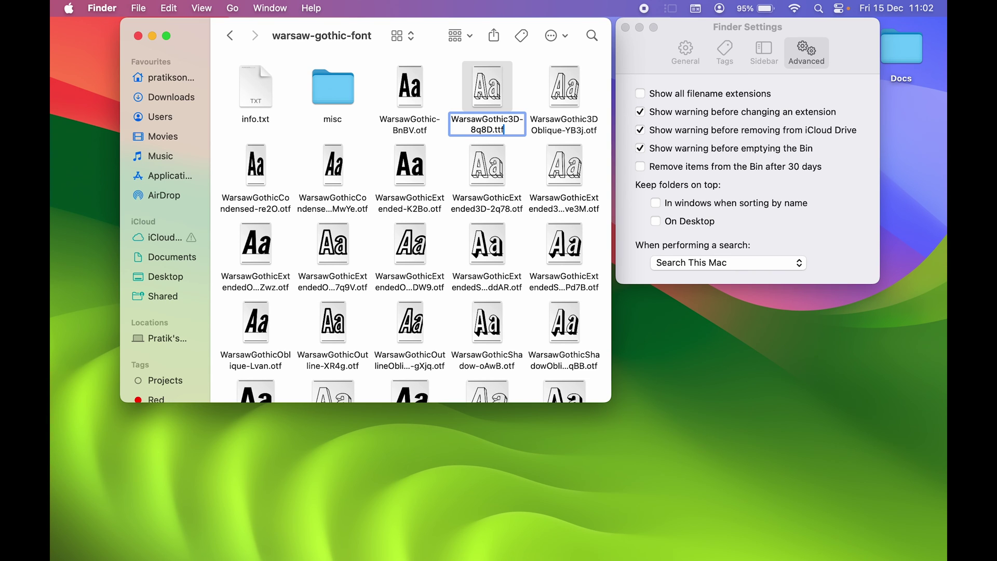
key("Return")
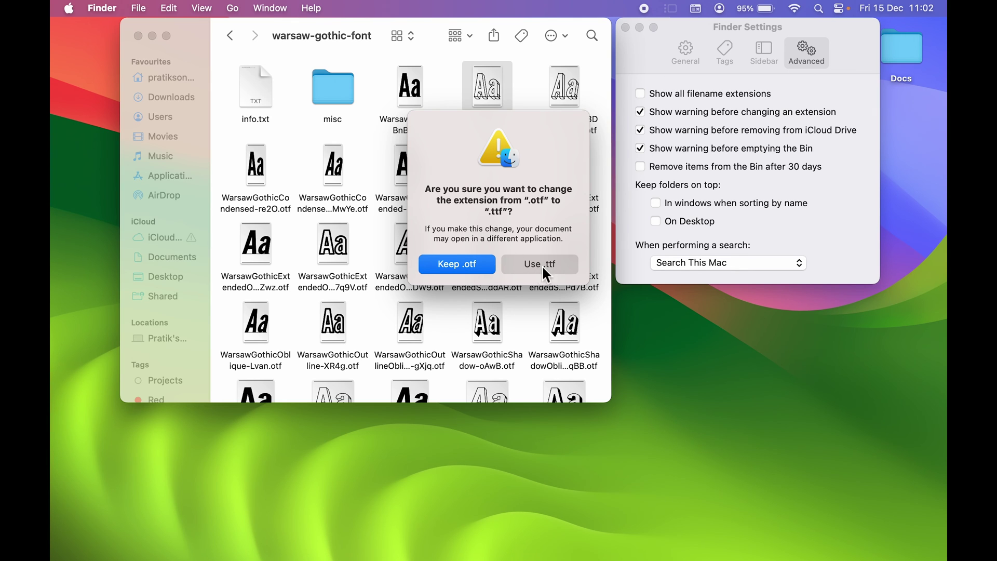
left_click(470, 268)
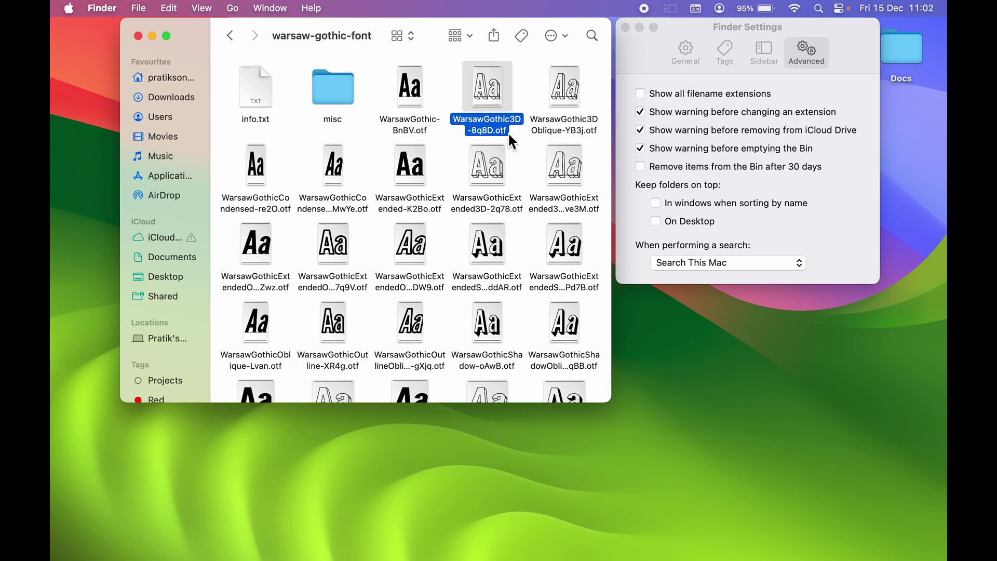
left_click(642, 112)
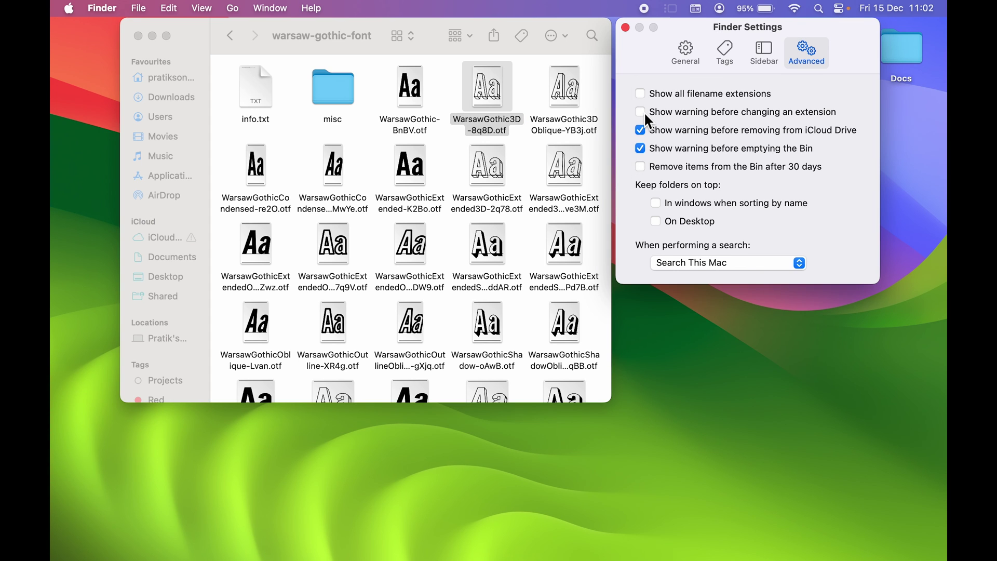
Rename WarsawGothic3D-8q8D.otf to .ttf, which now happens without a warning
left_click(492, 111)
key("Return")
key("Right")
key("Right")
key("Right")
key("Right")
key("Right")
key("BackSpace")
key("BackSpace")
key("BackSpace")
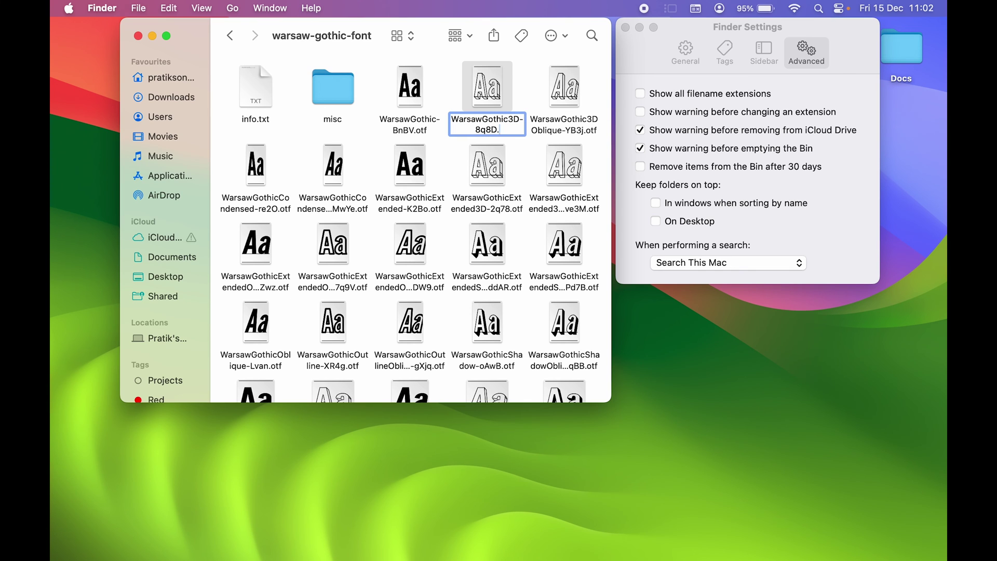
type("ttf")
key("Return")
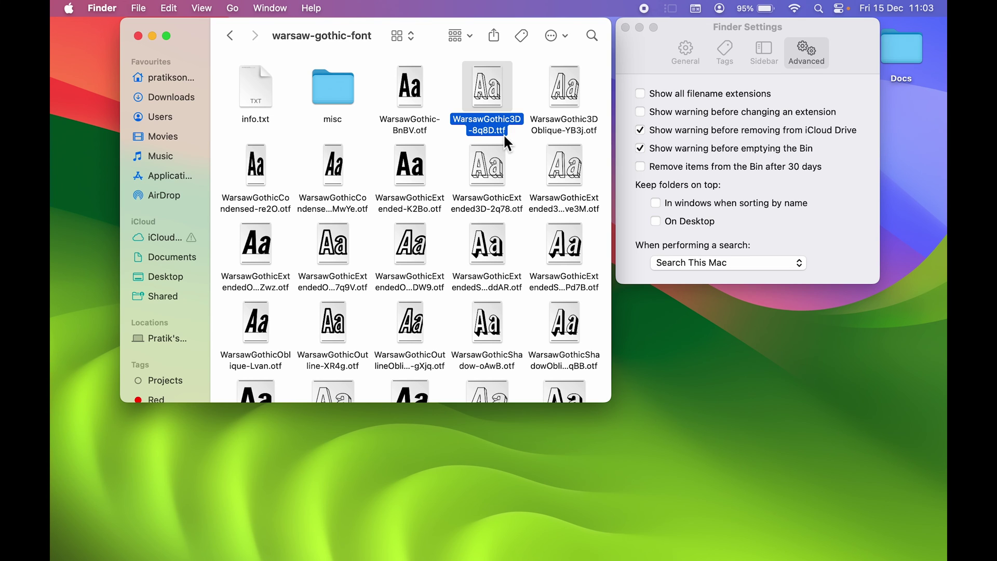
Rename the font back to .otf and re-enable 'Show warning before changing an extension'
left_click(504, 133)
left_click(495, 130)
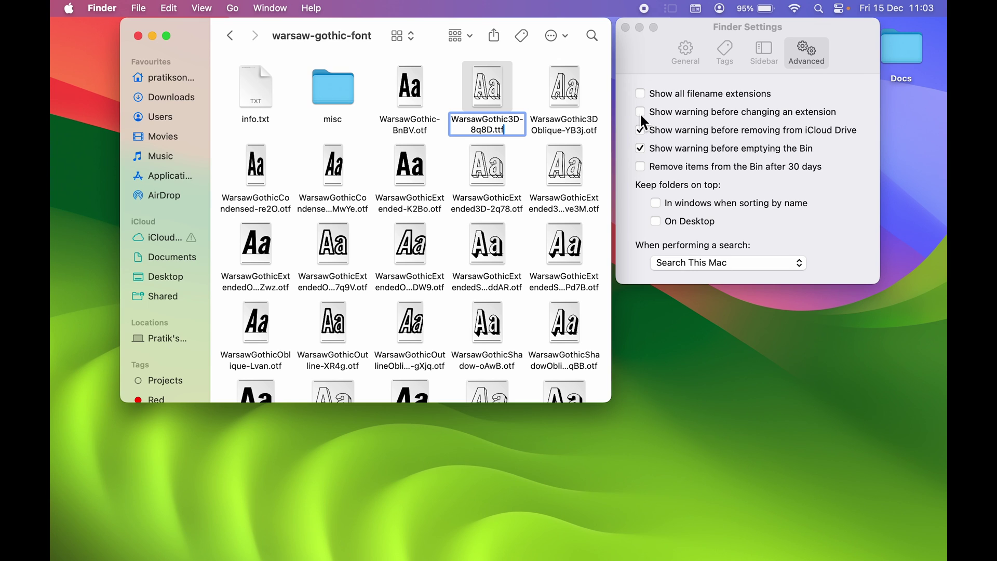
key("BackSpace")
key("BackSpace")
key("BackSpace")
type("otf")
left_click(675, 113)
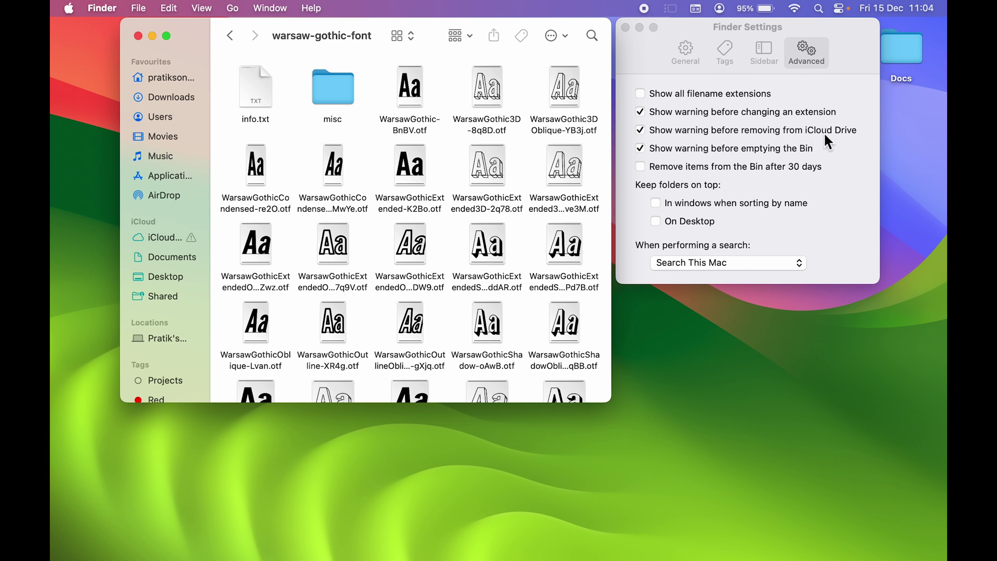
Show iCloud Drive, enable 'Remove items from the Bin after 30 days', and close Finder Settings
left_click(162, 249)
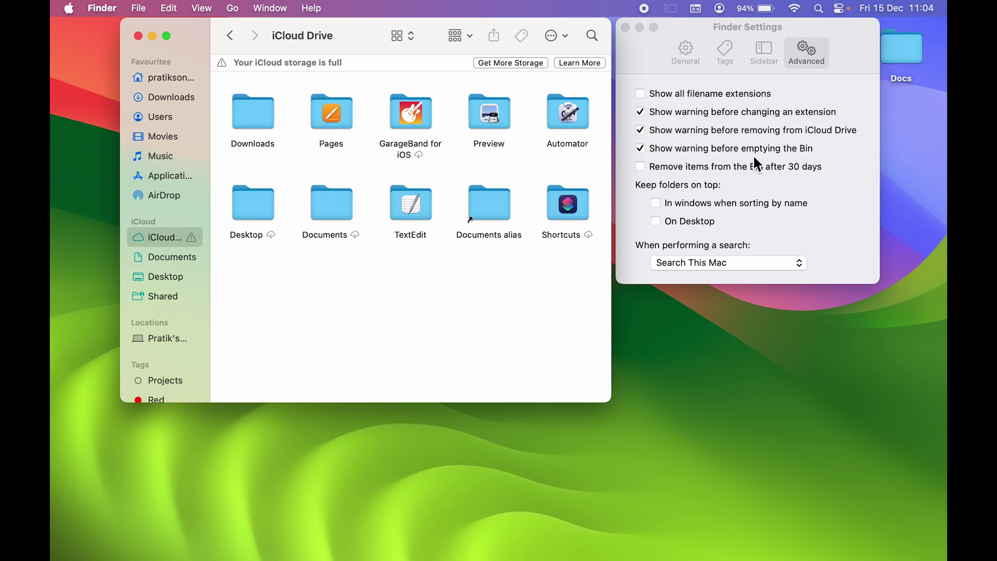
mouse_move(743, 552)
left_click(642, 166)
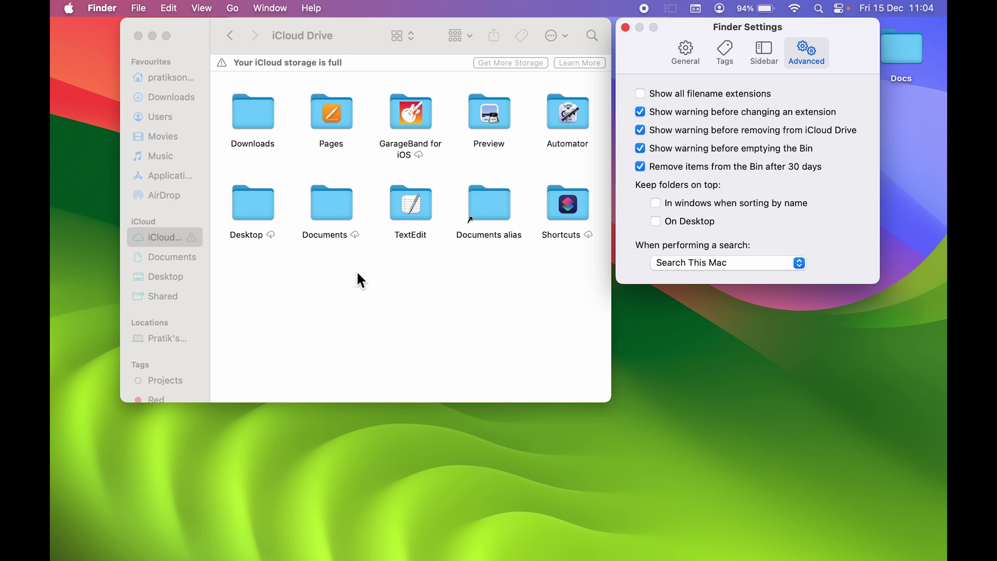
mouse_move(599, 557)
left_click(625, 27)
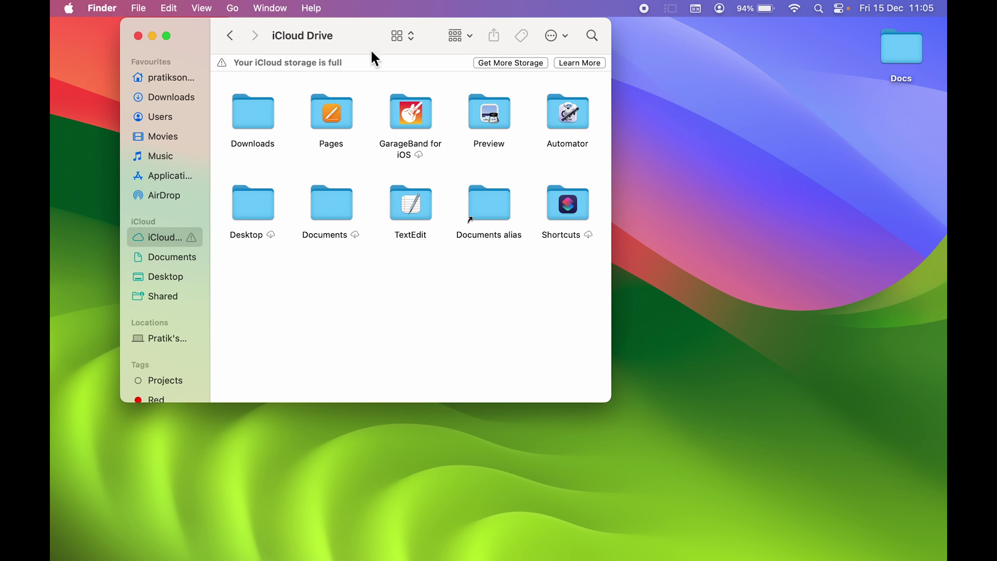
Minimize the iCloud Drive Finder window, leaving only the empty desktop visible
left_click(153, 36)
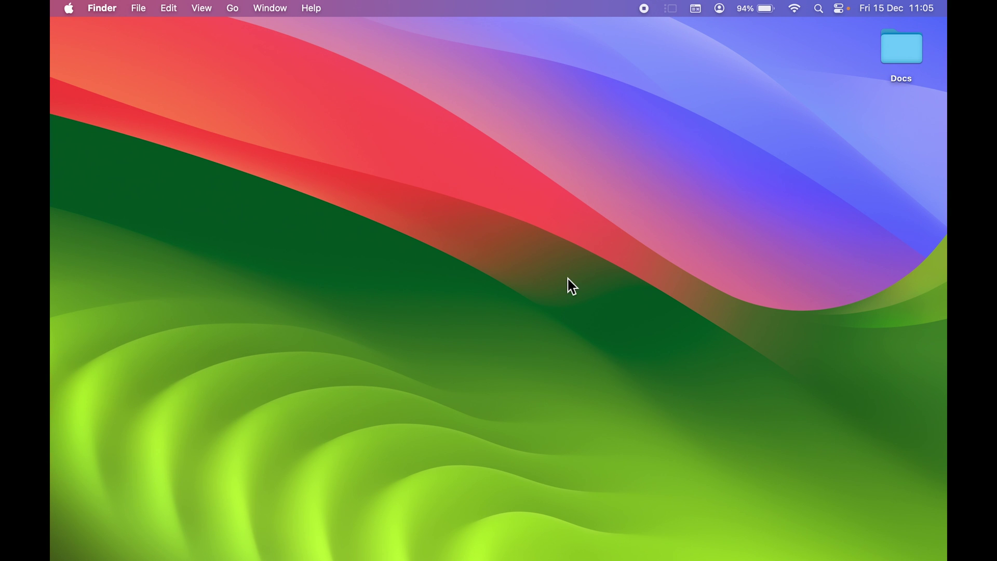
mouse_move(891, 560)
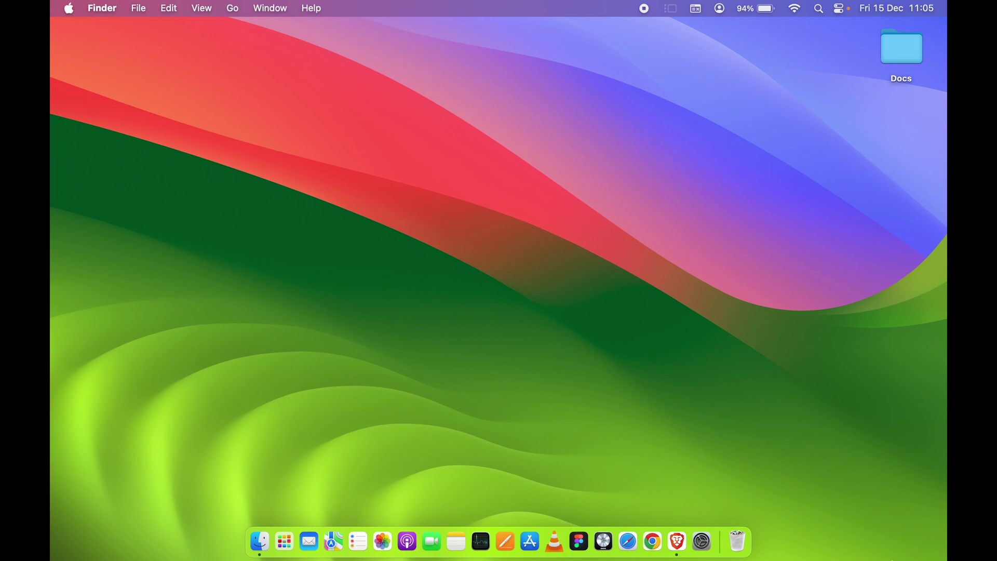